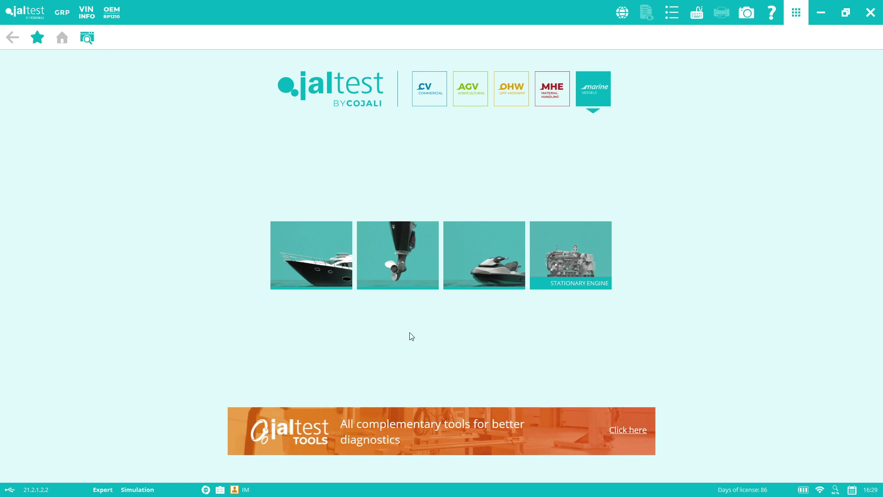
- View the inboard, outboard, watercraft and stationary engine brand lists, returning Home after each
{"action": "left_click", "coordinate": [302, 269]}
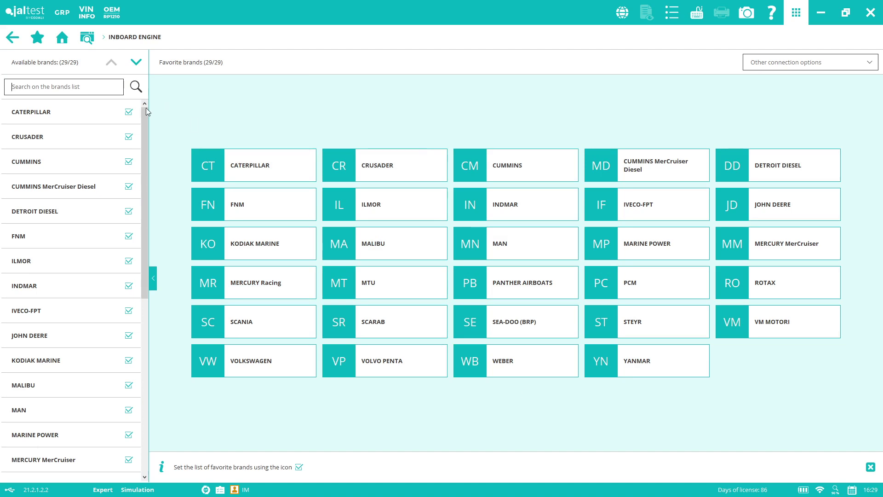
{"action": "left_click", "coordinate": [61, 38]}
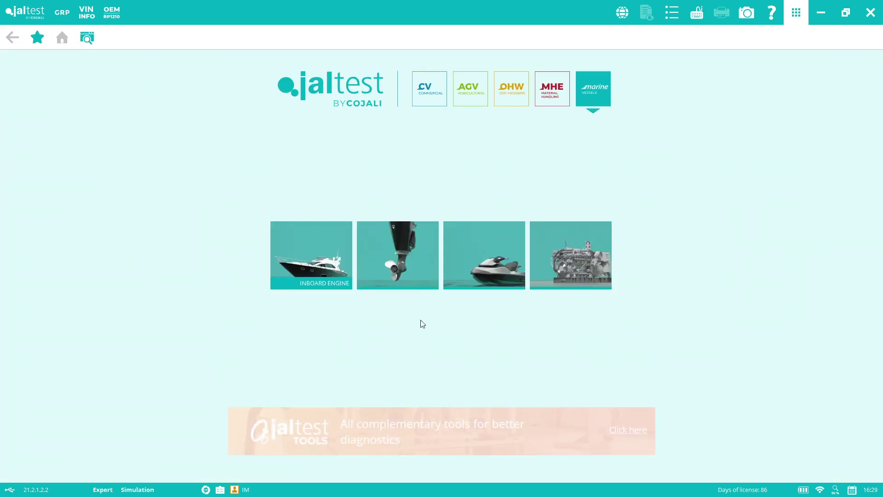
{"action": "left_click", "coordinate": [403, 255]}
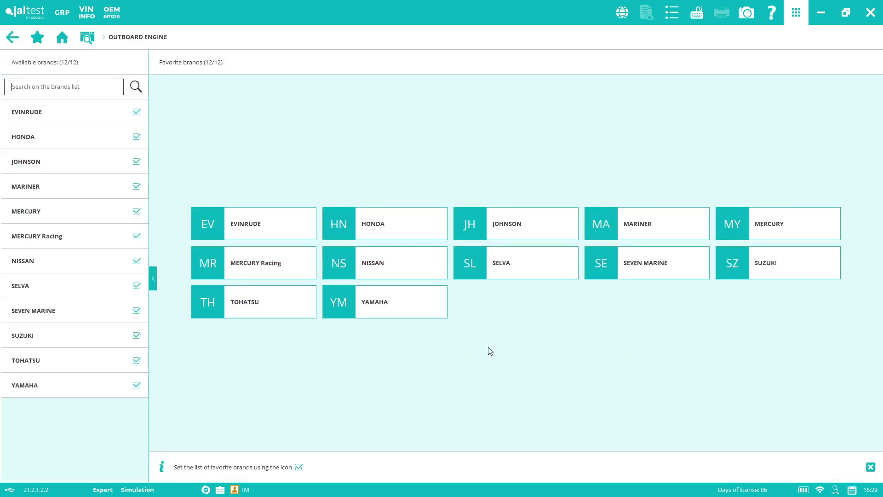
{"action": "left_click", "coordinate": [68, 35]}
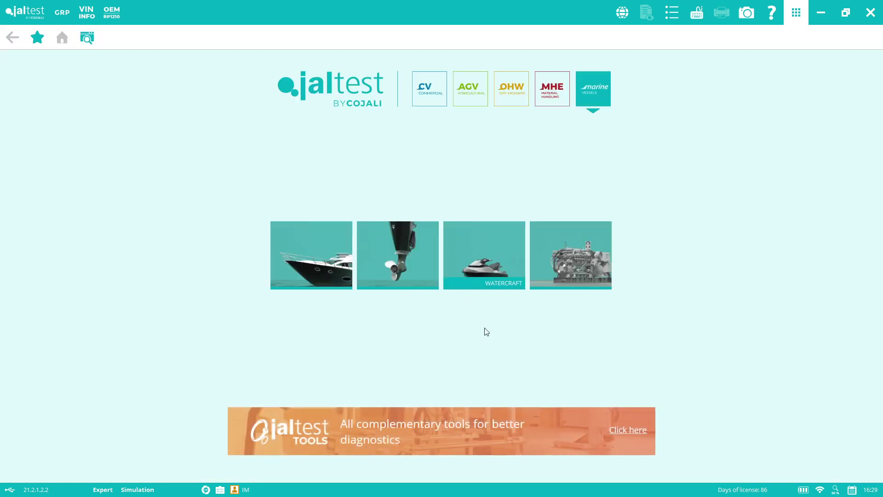
{"action": "left_click", "coordinate": [482, 260]}
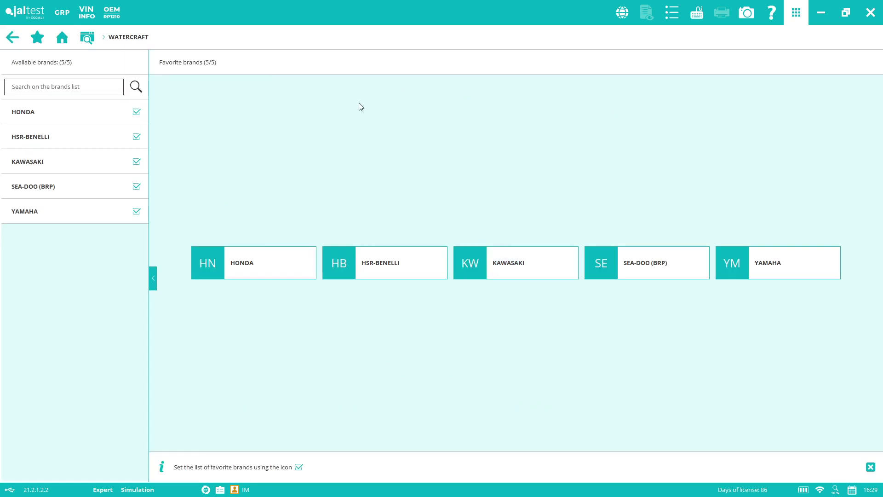
{"action": "left_click", "coordinate": [67, 40]}
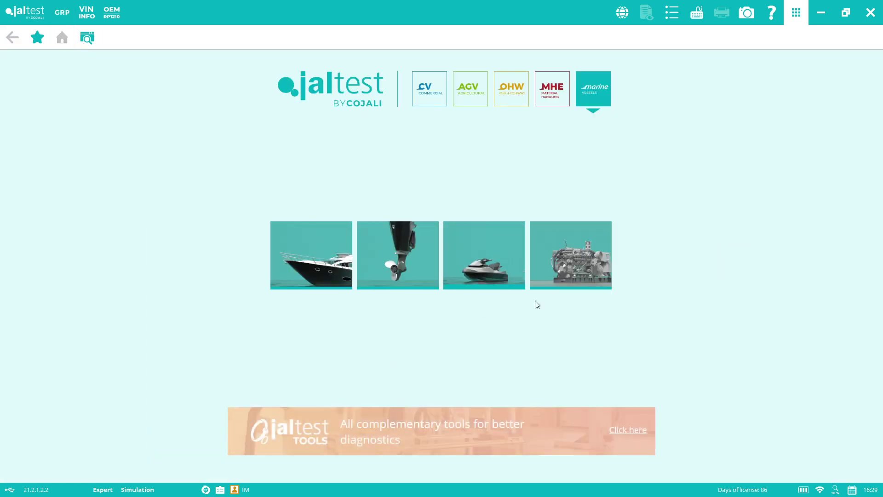
{"action": "left_click", "coordinate": [569, 262]}
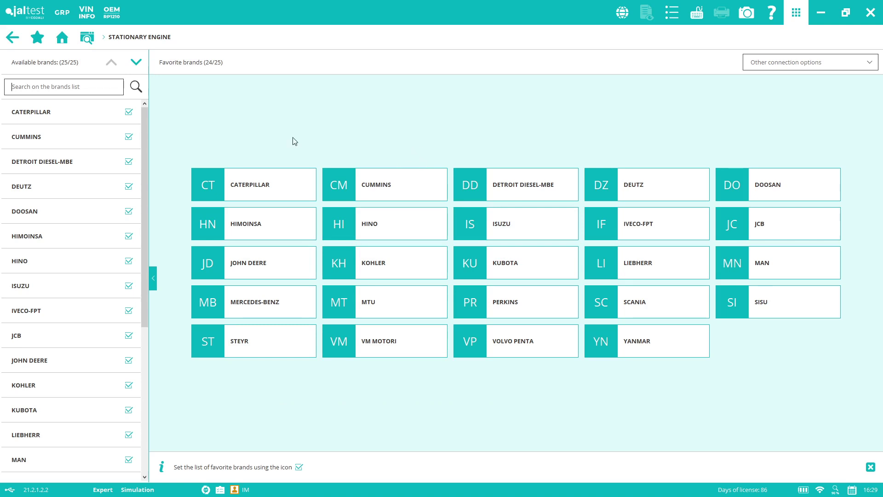
{"action": "left_click", "coordinate": [63, 43]}
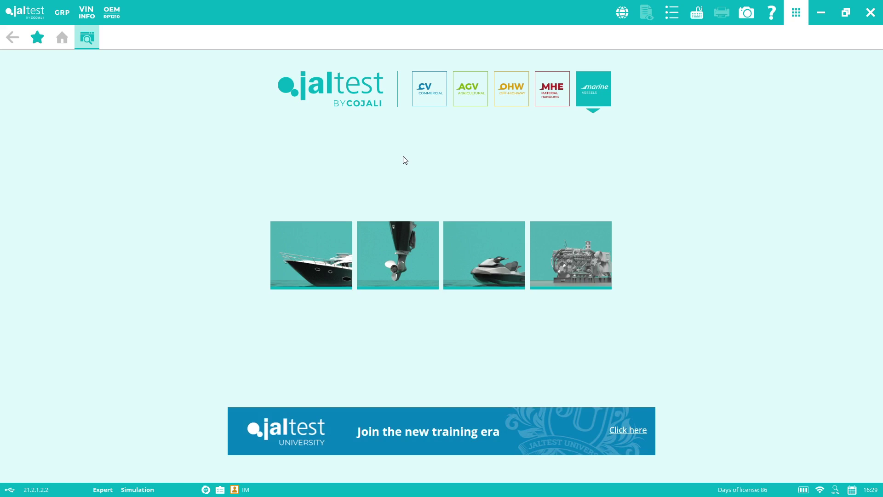
- Choose Outboard Engine, then MERCURY, the Verado family and the 250 Verado model
{"action": "left_click", "coordinate": [400, 257]}
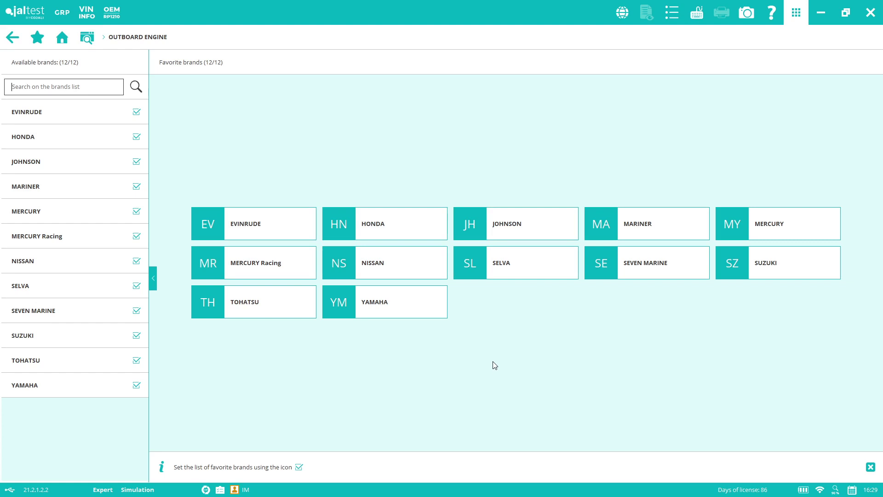
{"action": "left_click", "coordinate": [787, 222]}
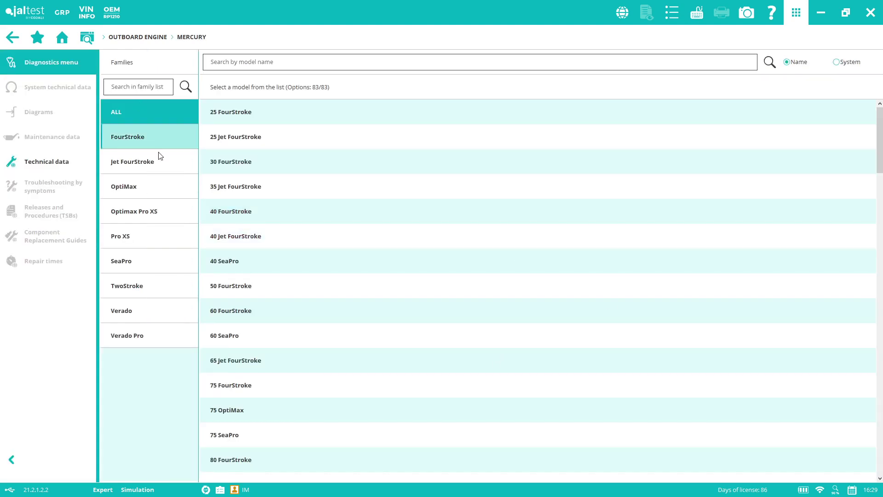
{"action": "left_click", "coordinate": [149, 312]}
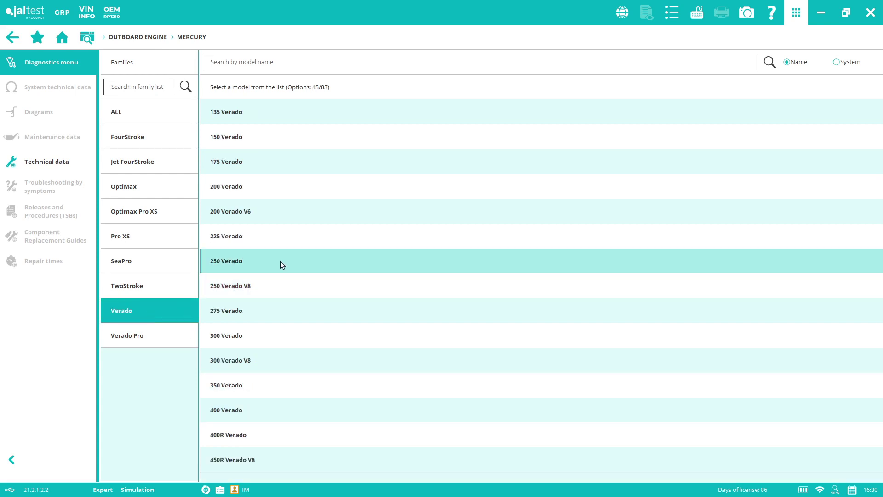
{"action": "left_click", "coordinate": [282, 260]}
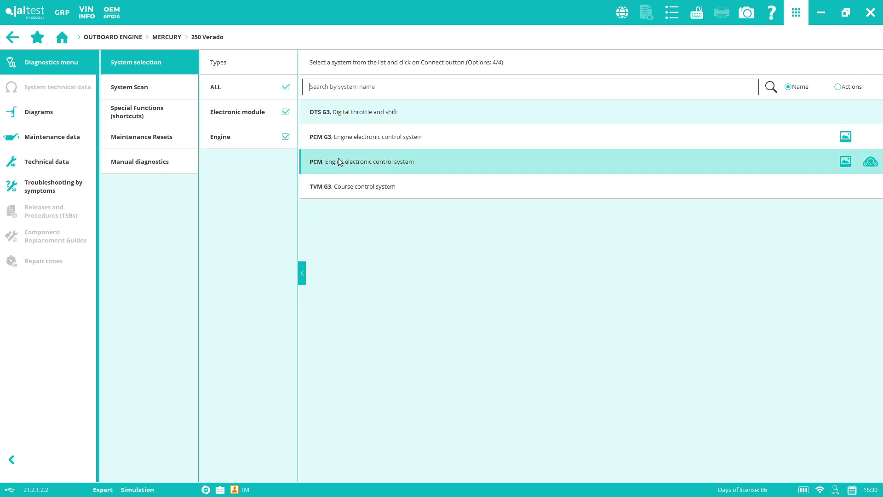
- Select the PCM engine control system and show its connection instructions
{"action": "left_click", "coordinate": [562, 163]}
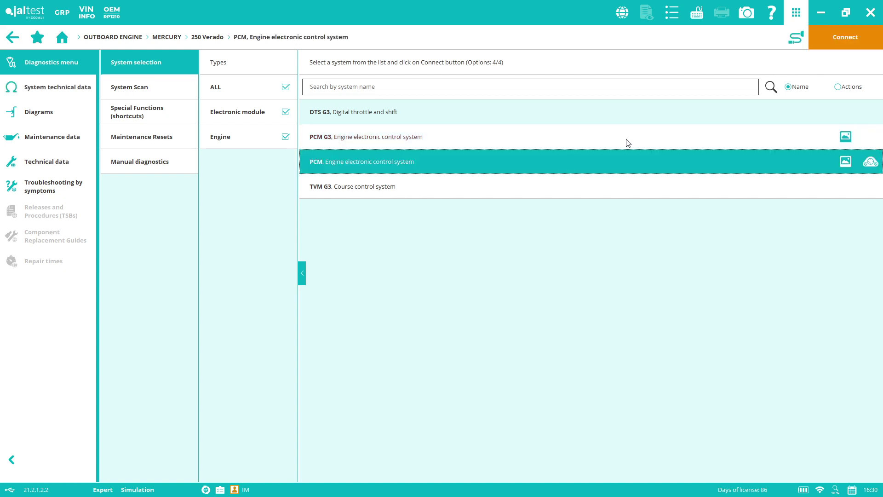
{"action": "left_click", "coordinate": [797, 45]}
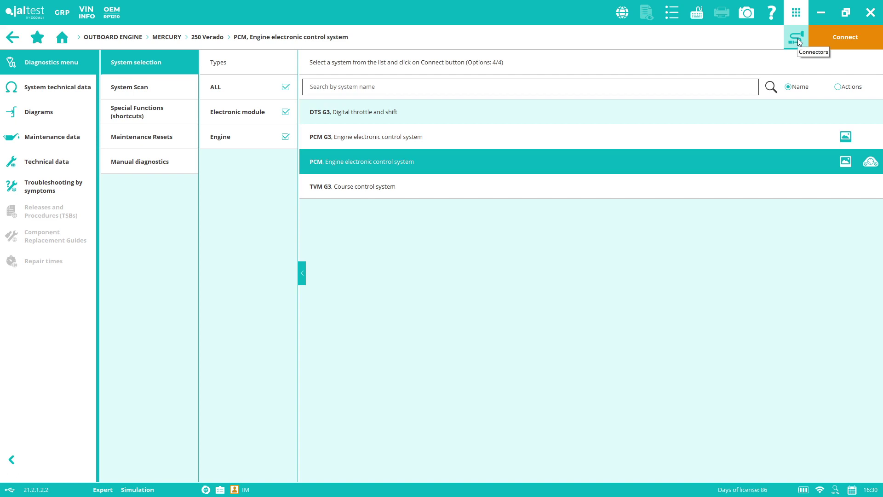
{"action": "left_click", "coordinate": [798, 41]}
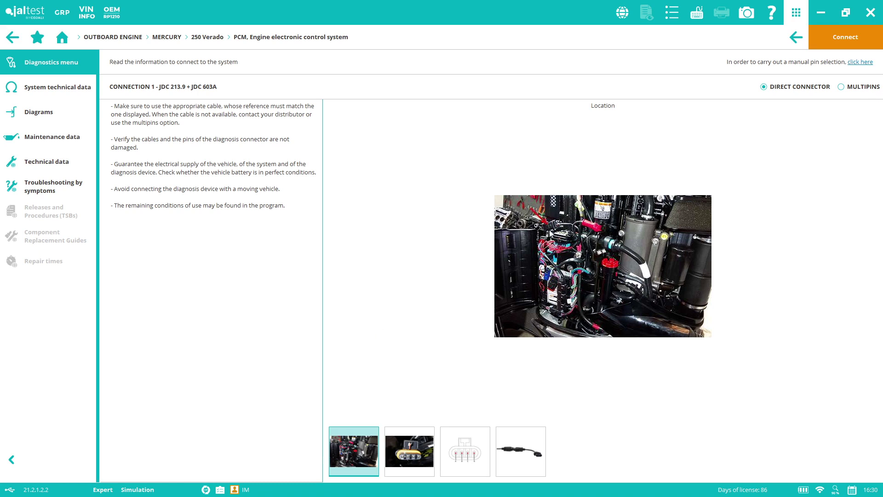
- Browse the connector photo, pin-out and JDC 213.9 + JDC 603A cable, then choose MULTIPINS
{"action": "left_click", "coordinate": [418, 461]}
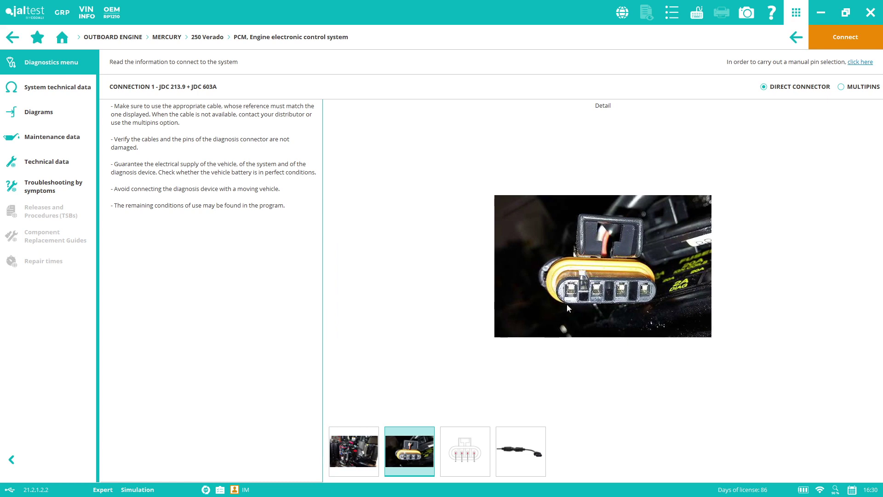
{"action": "left_click", "coordinate": [469, 450]}
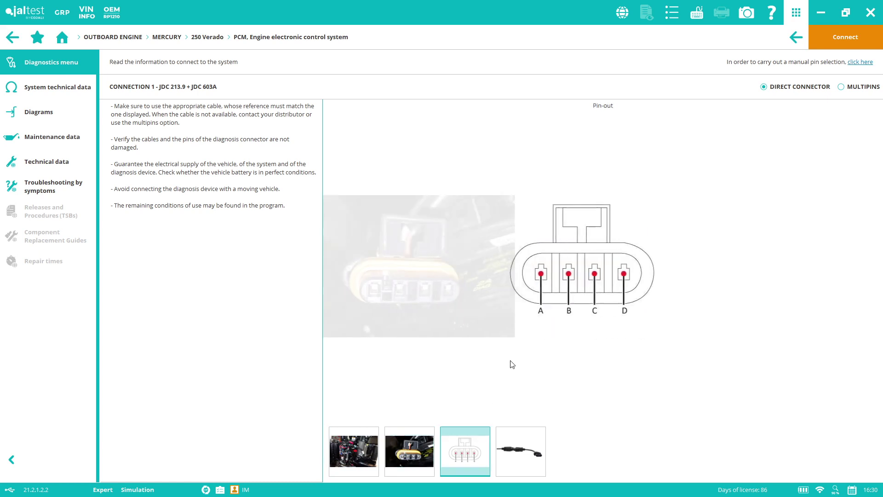
{"action": "left_click", "coordinate": [523, 455]}
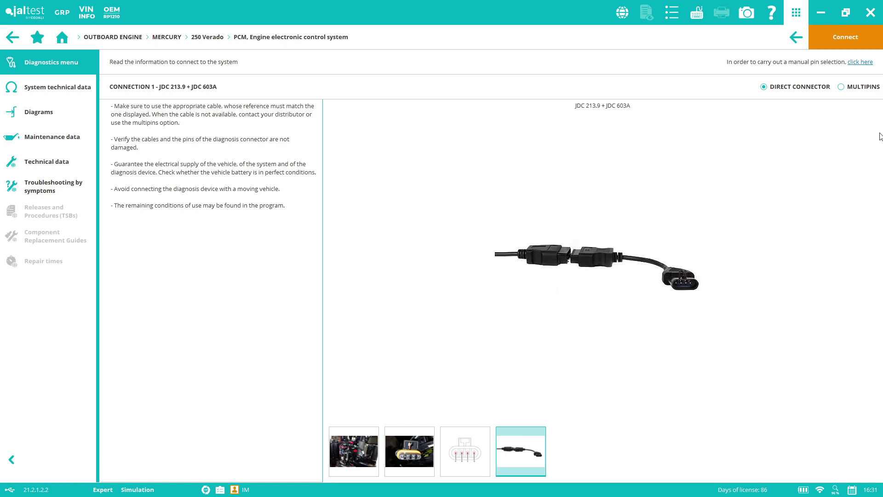
{"action": "left_click", "coordinate": [842, 88]}
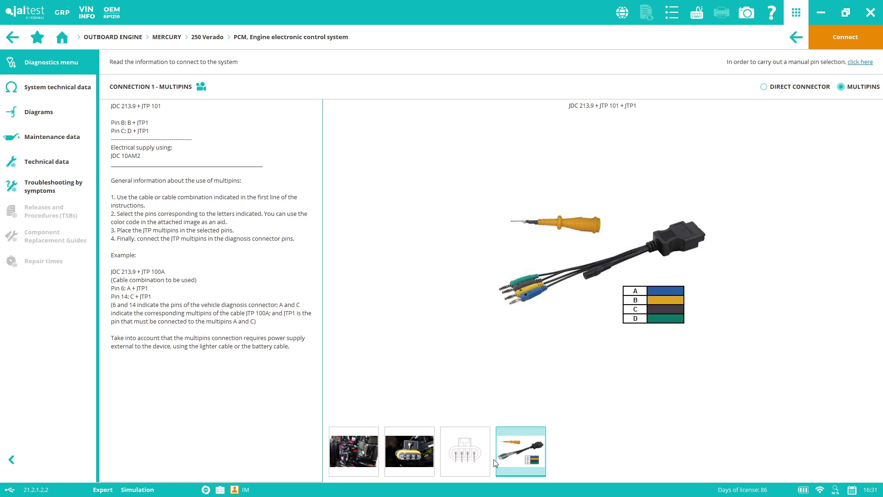
- View the pin-out and multipin cable thumbnails, then select DIRECT CONNECTOR
{"action": "left_click", "coordinate": [478, 460]}
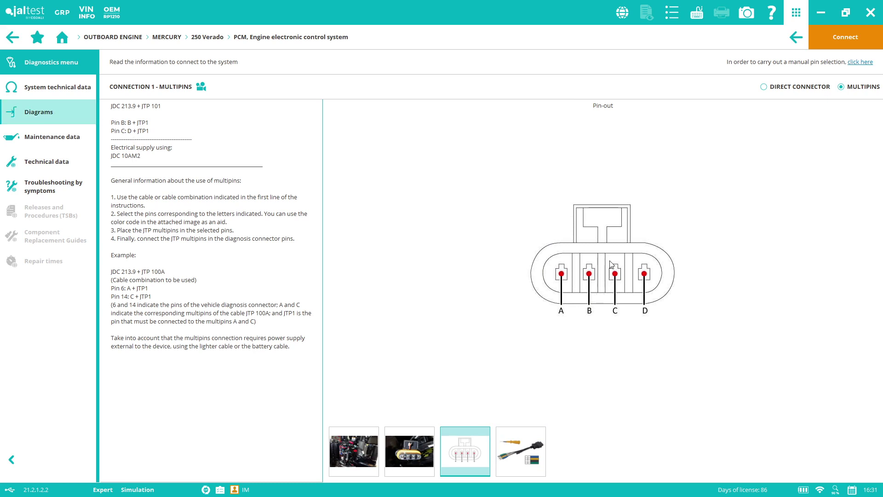
{"action": "left_click", "coordinate": [525, 460]}
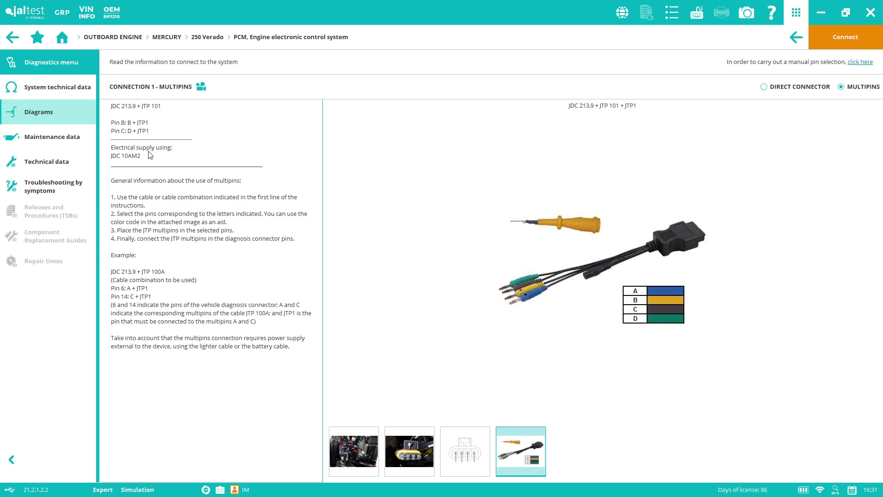
{"action": "left_click", "coordinate": [763, 87]}
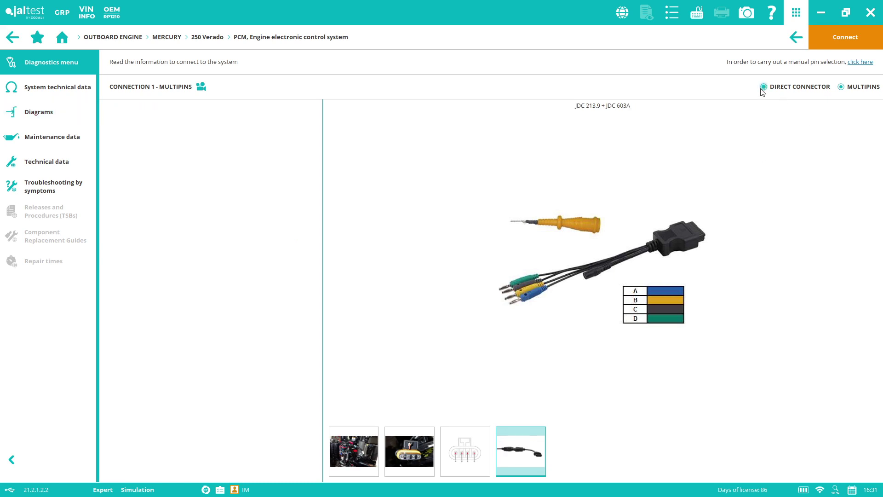
- Connect to the PCM, read its 3 stored fault codes and open fault 176's freeze frame
{"action": "left_click", "coordinate": [854, 41]}
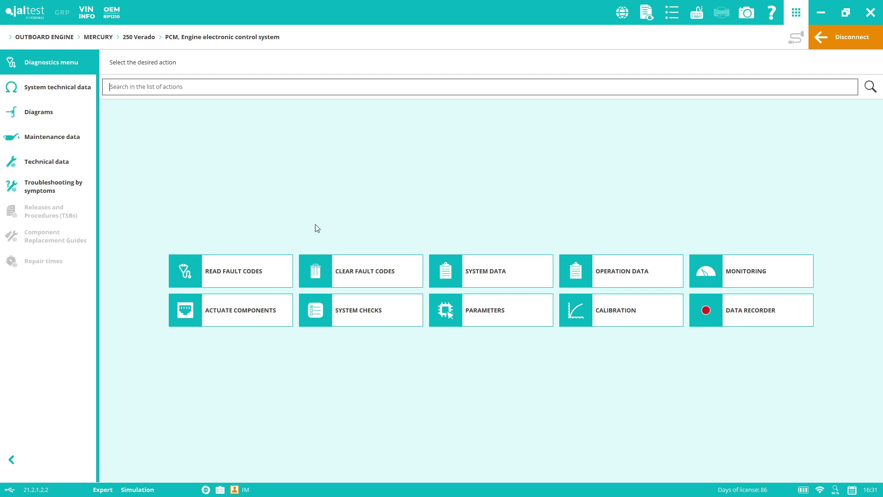
{"action": "left_click", "coordinate": [251, 273]}
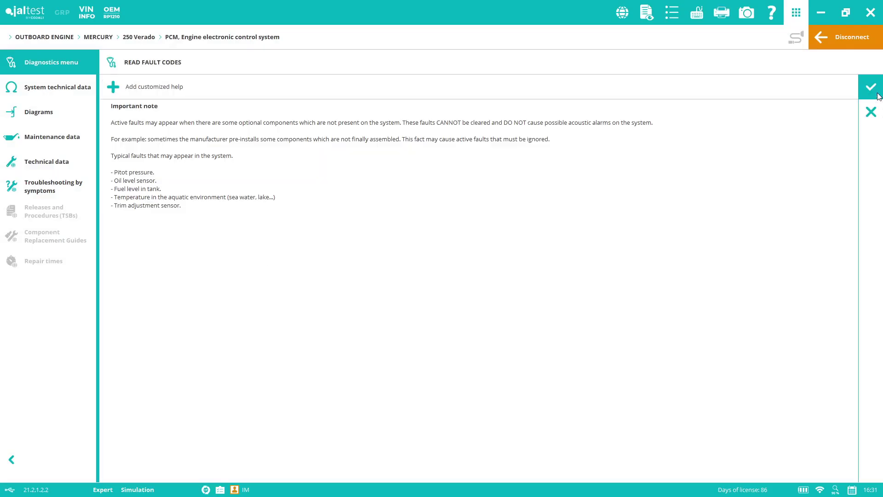
{"action": "left_click", "coordinate": [878, 96]}
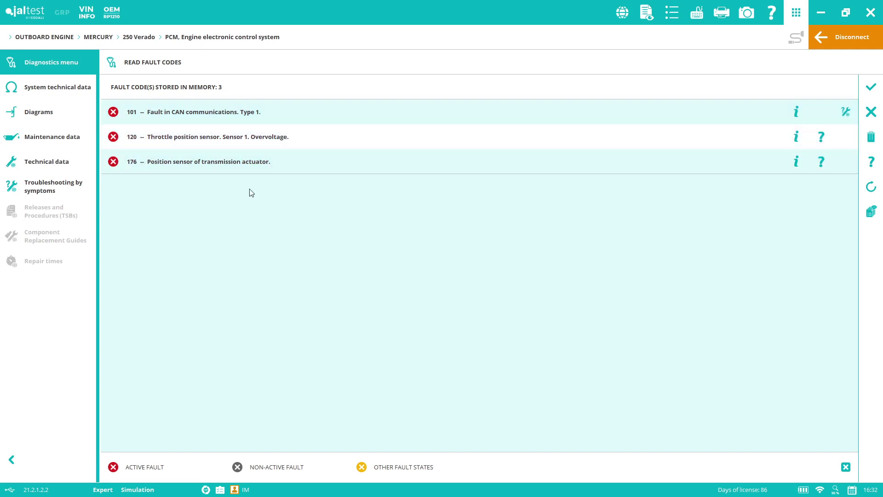
{"action": "left_click", "coordinate": [800, 164]}
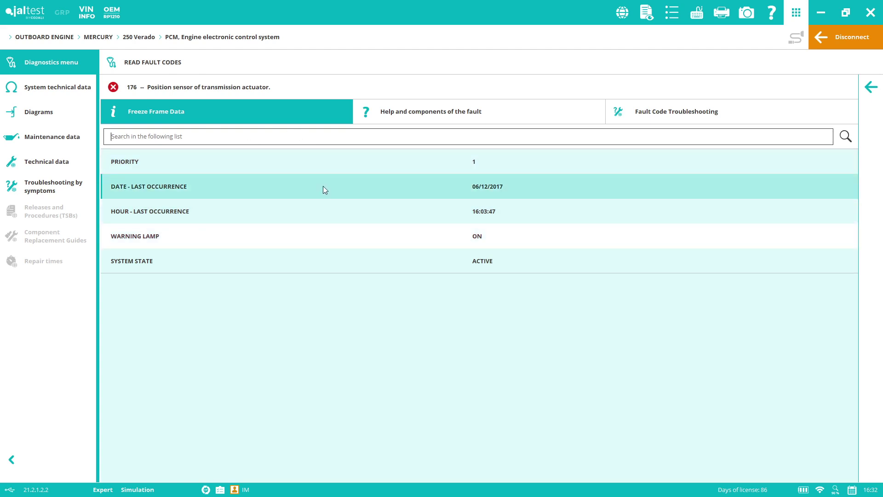
- Show fault 176's related components and open the CS2k shift position switch information
{"action": "left_click", "coordinate": [474, 118]}
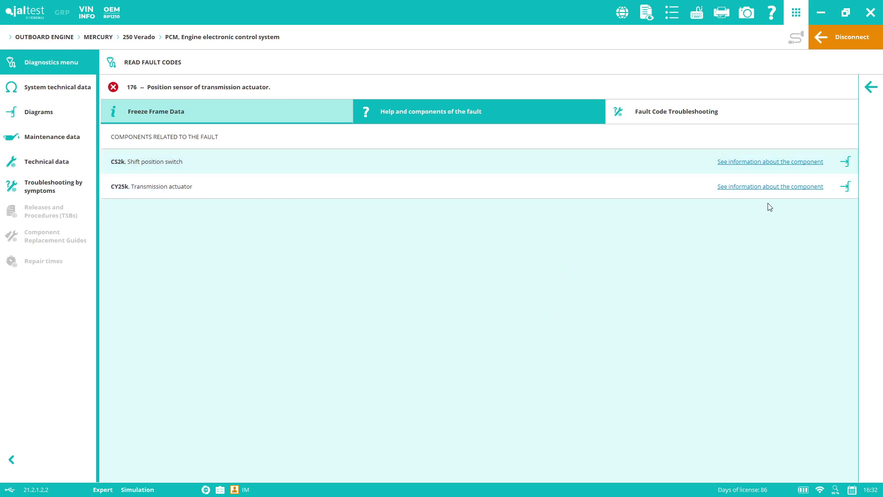
{"action": "left_click", "coordinate": [761, 163]}
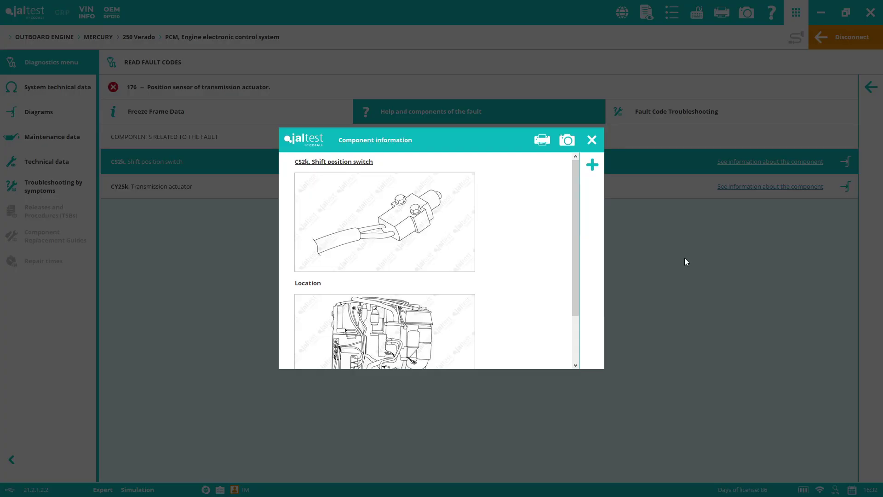
{"action": "scroll", "coordinate": [467, 237], "scroll_direction": "down", "scroll_amount": 2}
{"action": "scroll", "coordinate": [468, 238], "scroll_direction": "up", "scroll_amount": 2}
- Enlarge the switch picture, close the details and open the CS2k wiring diagram, page 3/4
{"action": "left_click", "coordinate": [399, 230]}
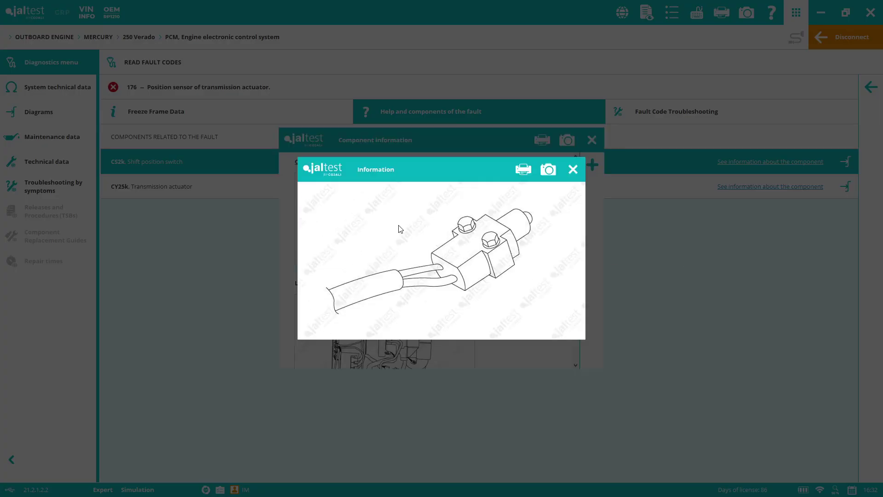
{"action": "left_click", "coordinate": [573, 169]}
{"action": "scroll", "coordinate": [552, 236], "scroll_direction": "down", "scroll_amount": 2}
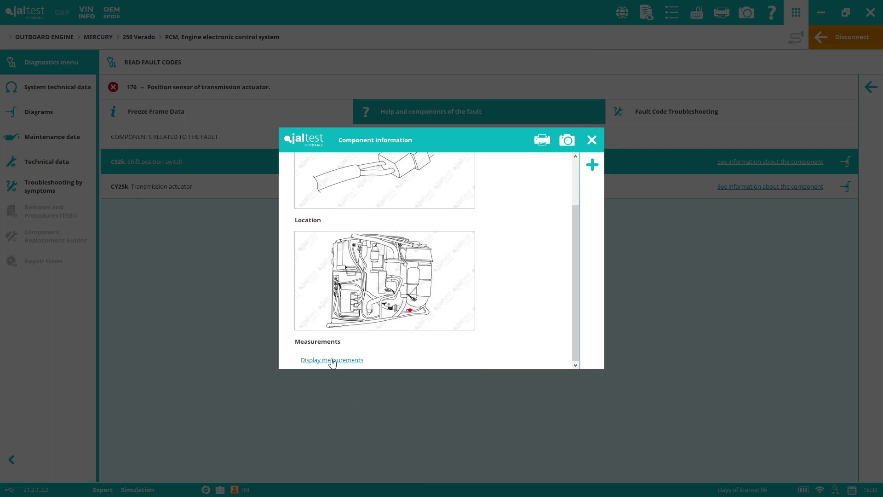
{"action": "left_click", "coordinate": [592, 139]}
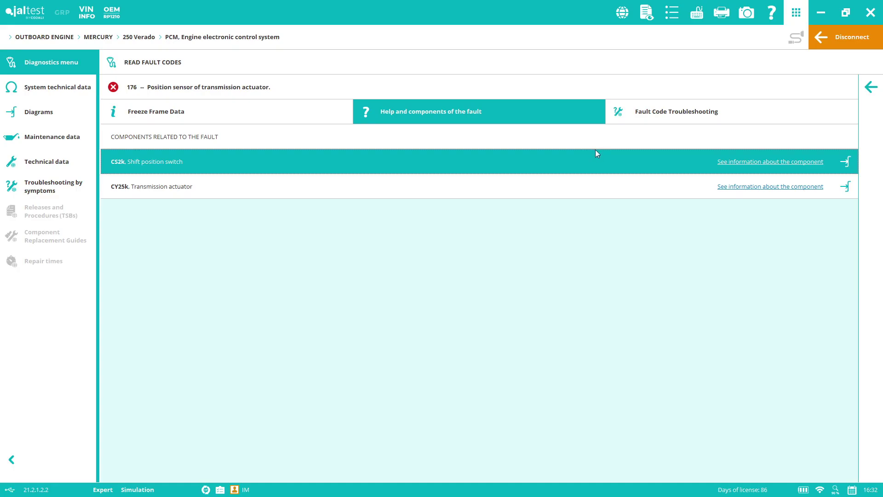
{"action": "left_click", "coordinate": [849, 164]}
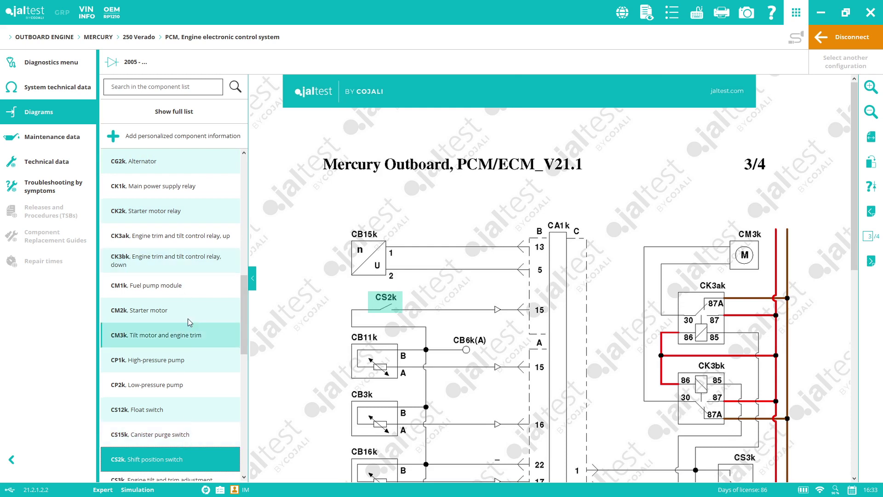
- Open the CA1k engine control unit's information from the wiring diagram
{"action": "left_click_drag", "start_coordinate": [246, 339], "coordinate": [289, 446]}
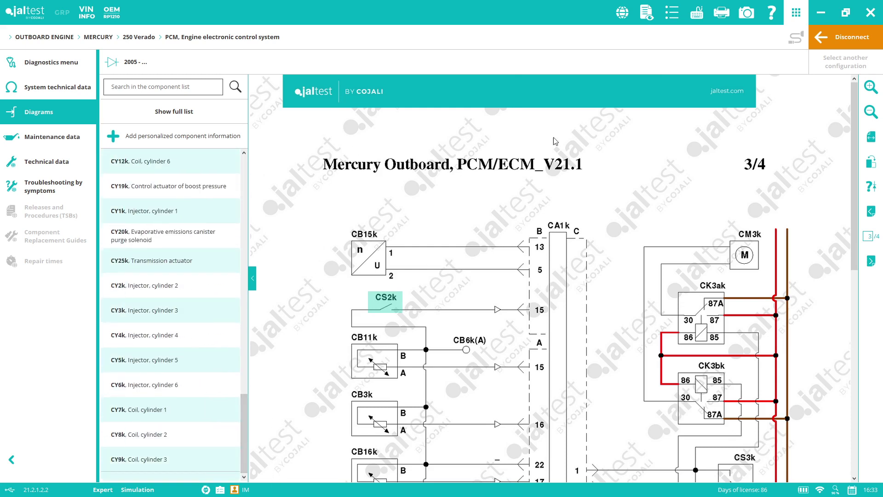
{"action": "double_click", "coordinate": [560, 275]}
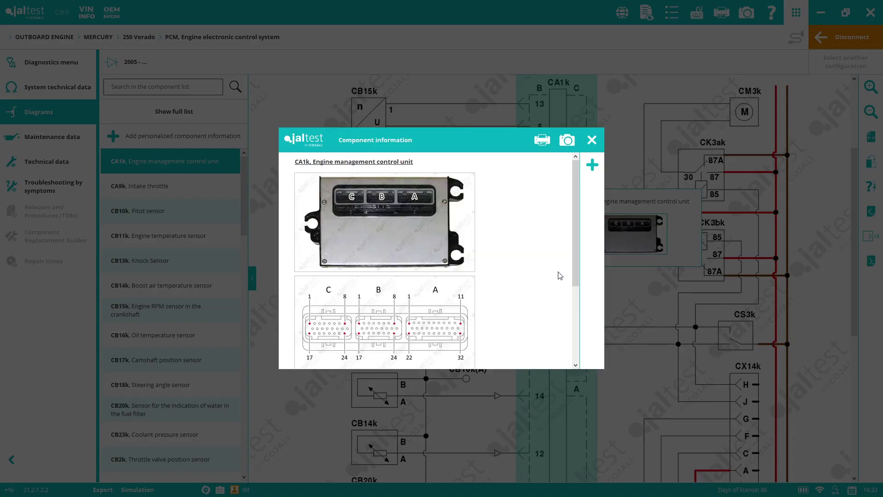
{"action": "scroll", "coordinate": [560, 232], "scroll_direction": "down", "scroll_amount": 2}
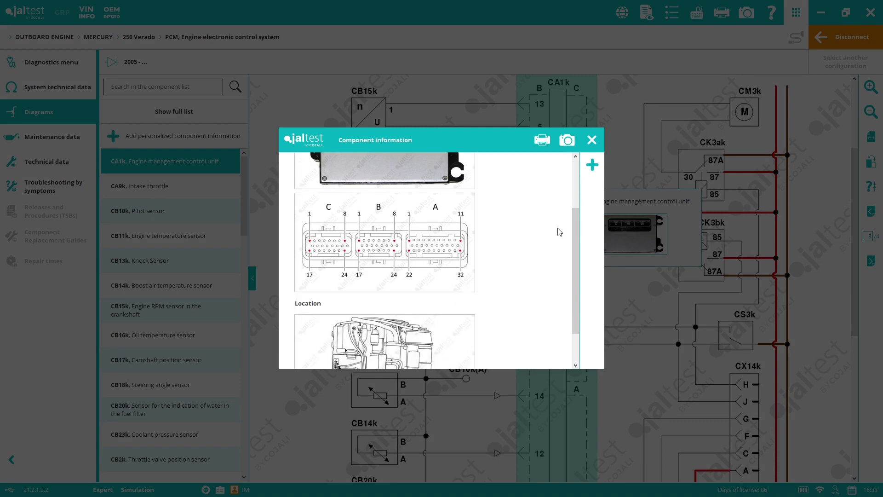
{"action": "scroll", "coordinate": [559, 231], "scroll_direction": "down", "scroll_amount": 1}
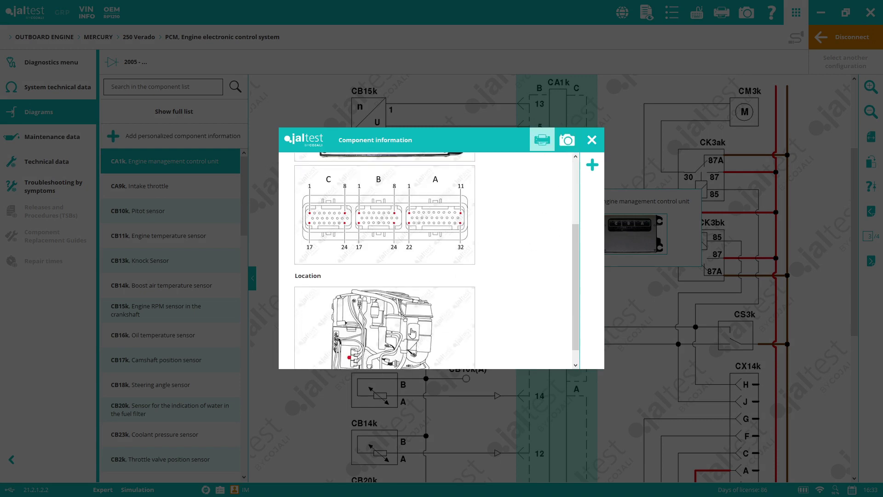
{"action": "scroll", "coordinate": [411, 332], "scroll_direction": "up", "scroll_amount": 3}
- Enlarge the CA1k connector pinout, close both popups and return to fault 176's components
{"action": "left_click", "coordinate": [393, 334]}
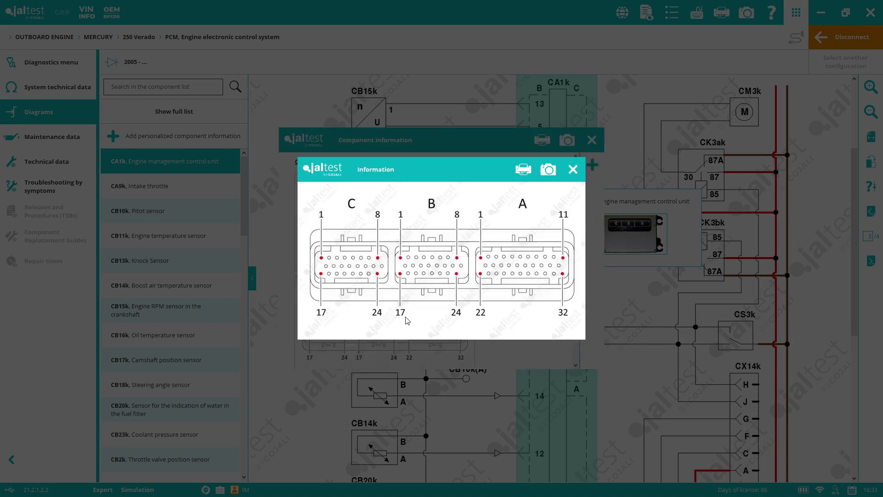
{"action": "left_click", "coordinate": [573, 169]}
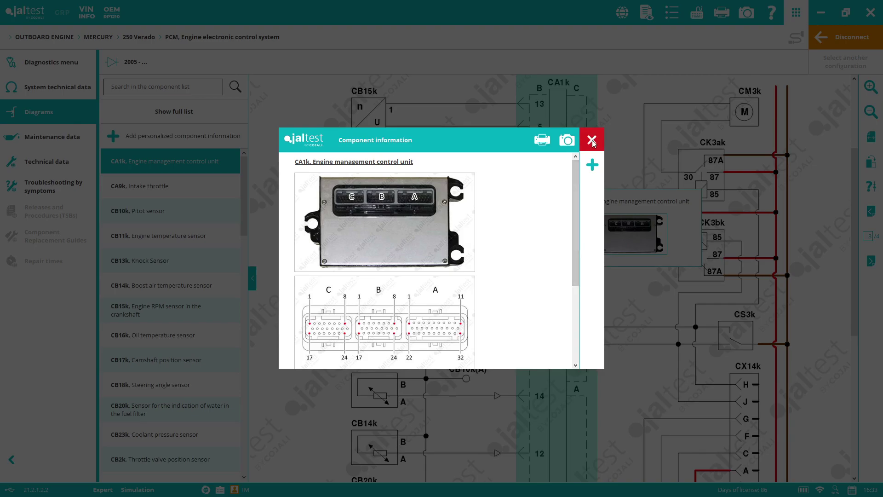
{"action": "left_click", "coordinate": [592, 140]}
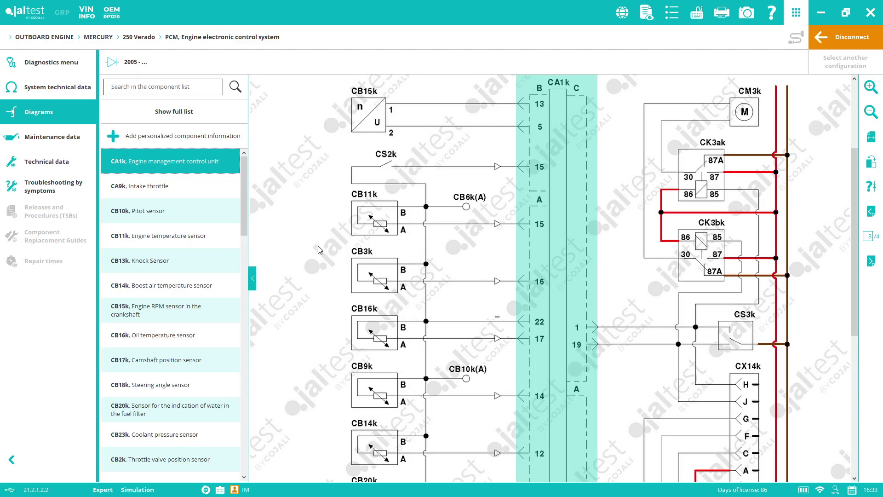
{"action": "left_click", "coordinate": [55, 62]}
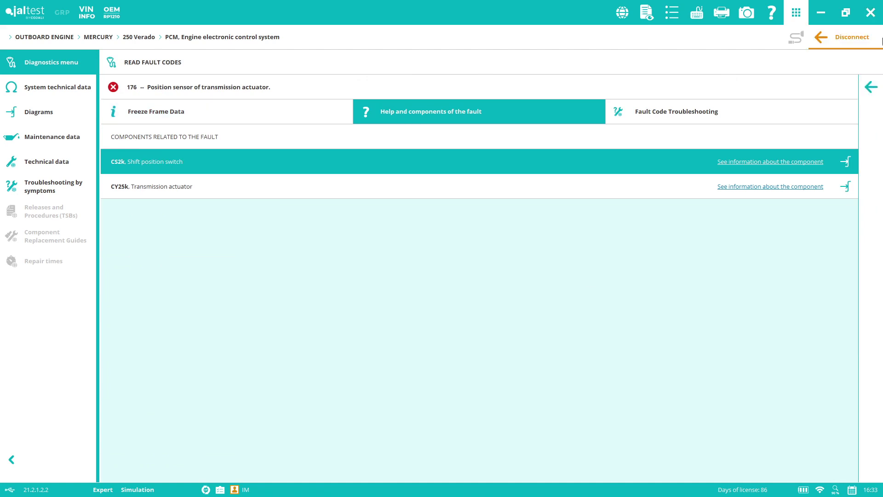
- Close the fault codes and look at the System Data actions
{"action": "left_click", "coordinate": [871, 87]}
{"action": "left_click", "coordinate": [870, 111]}
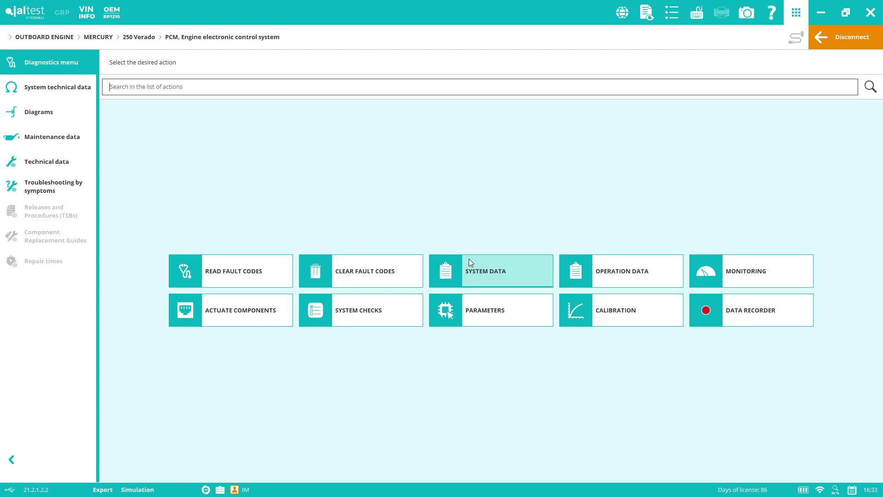
{"action": "left_click", "coordinate": [508, 277]}
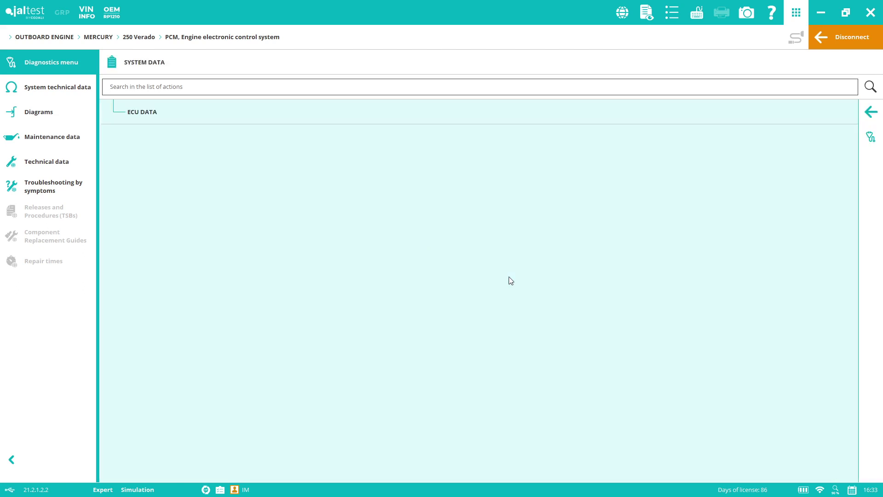
{"action": "left_click", "coordinate": [871, 112]}
- Expand TRIP DATA and TRIP DATA RESET under Operation Data, then open Monitoring's Live Data Selection
{"action": "left_click", "coordinate": [608, 275]}
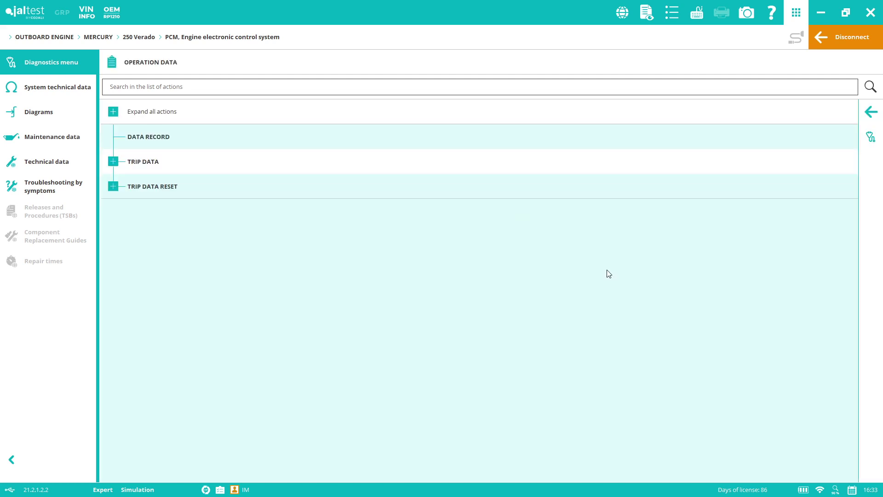
{"action": "left_click", "coordinate": [123, 166]}
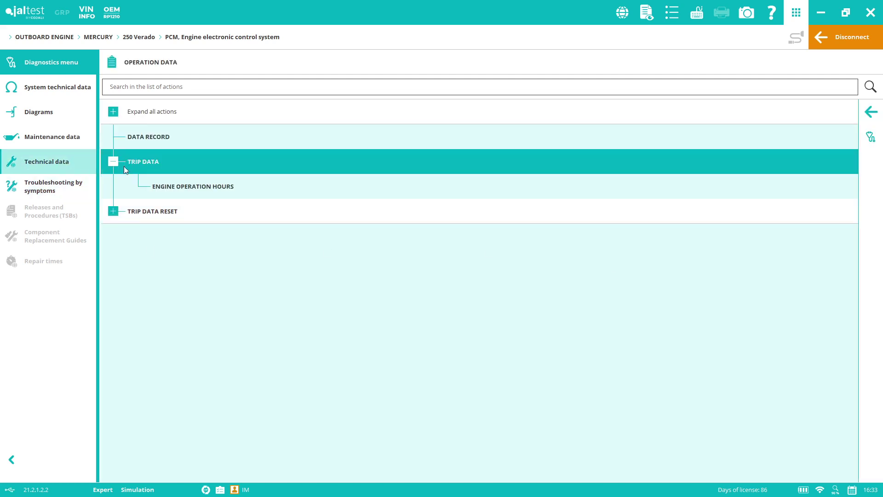
{"action": "left_click", "coordinate": [115, 211]}
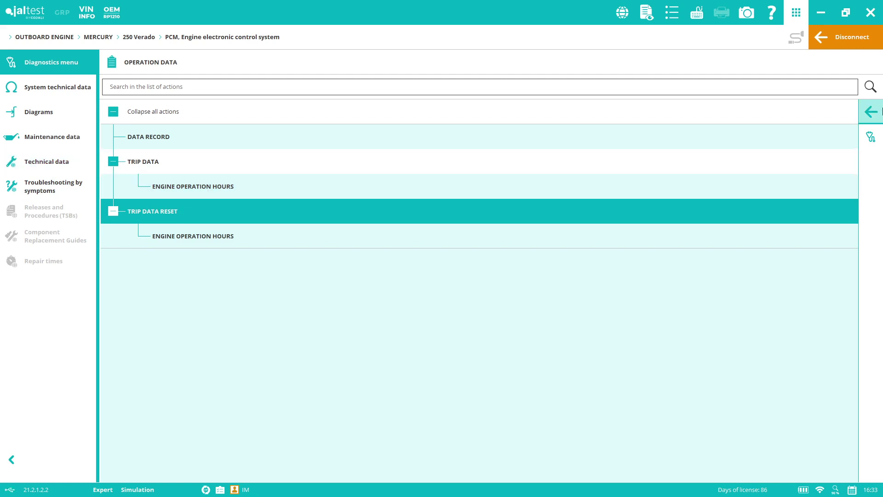
{"action": "left_click", "coordinate": [881, 111]}
{"action": "left_click", "coordinate": [749, 269]}
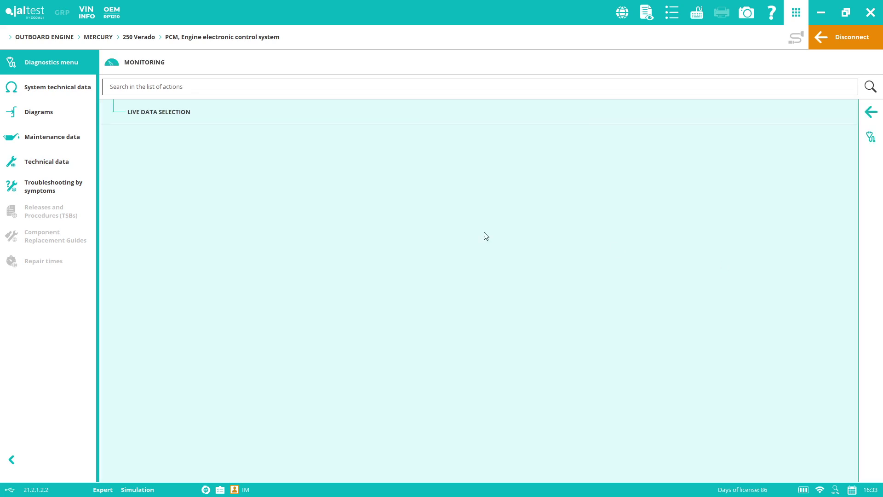
{"action": "left_click", "coordinate": [267, 113]}
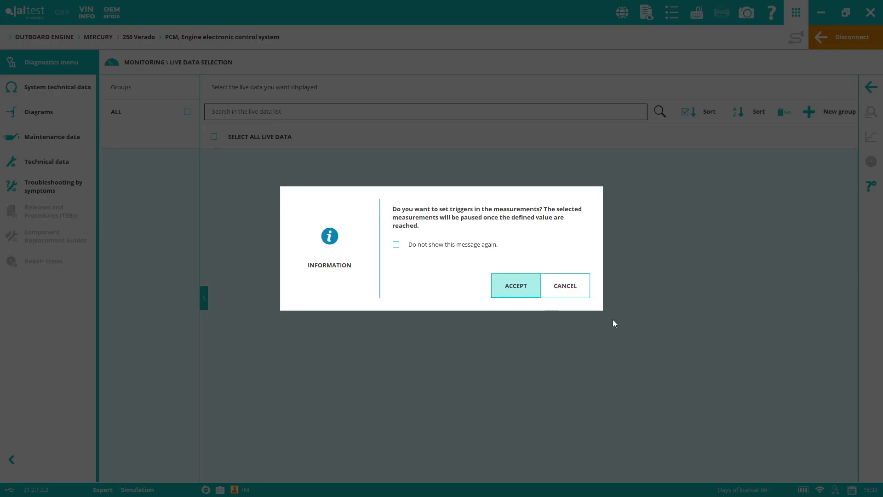
- Limit live data to the Pressure and Temperature groups and pick OIL TEMPERATURE and OIL PRESSURE
{"action": "left_click", "coordinate": [551, 286]}
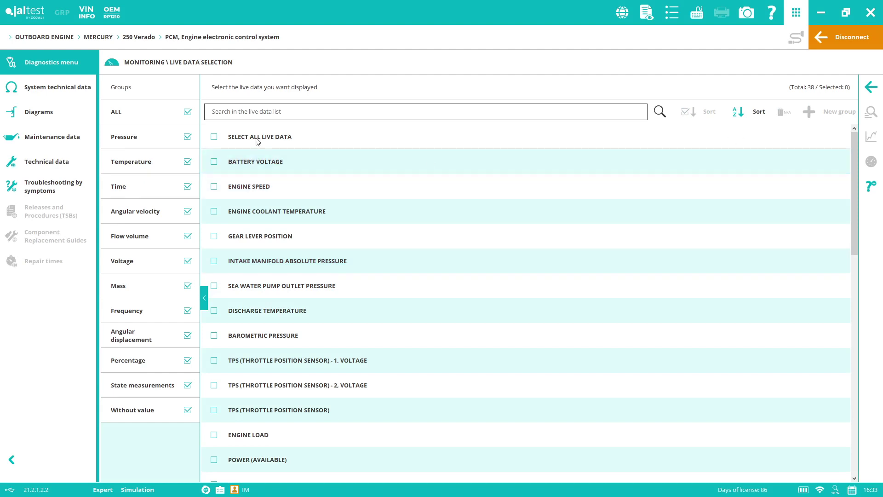
{"action": "left_click", "coordinate": [188, 112]}
{"action": "left_click", "coordinate": [188, 137]}
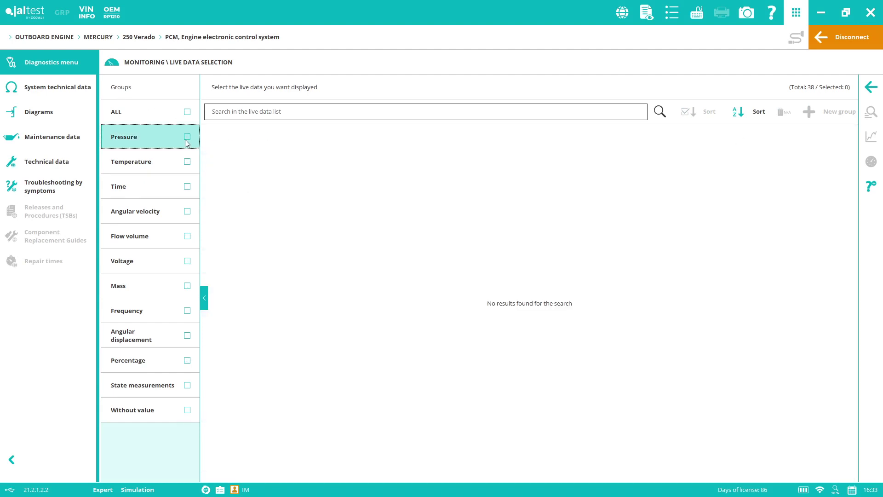
{"action": "left_click", "coordinate": [188, 161]}
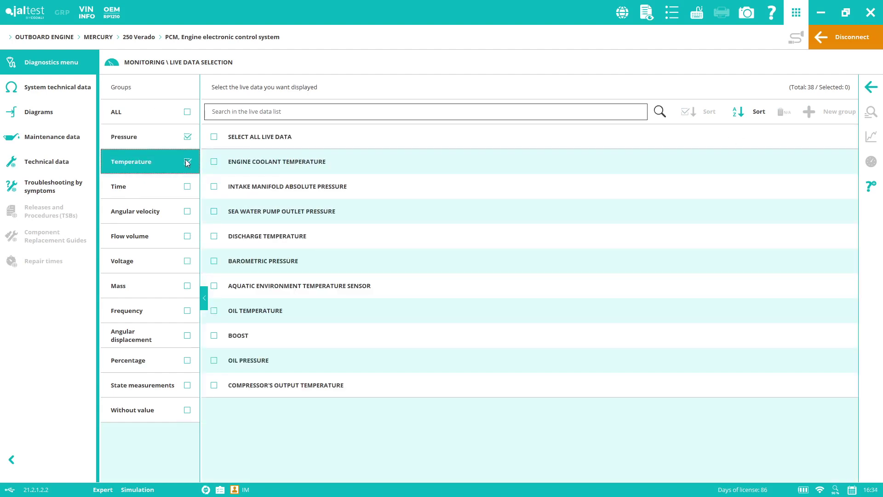
{"action": "left_click", "coordinate": [214, 310]}
{"action": "left_click", "coordinate": [214, 360]}
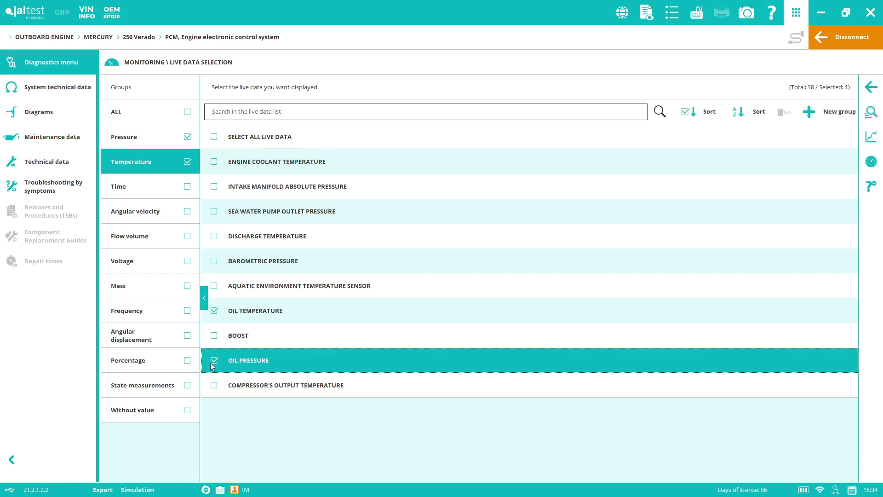
- Graph oil temperature and oil pressure, then return to the Monitoring page
{"action": "left_click", "coordinate": [871, 136]}
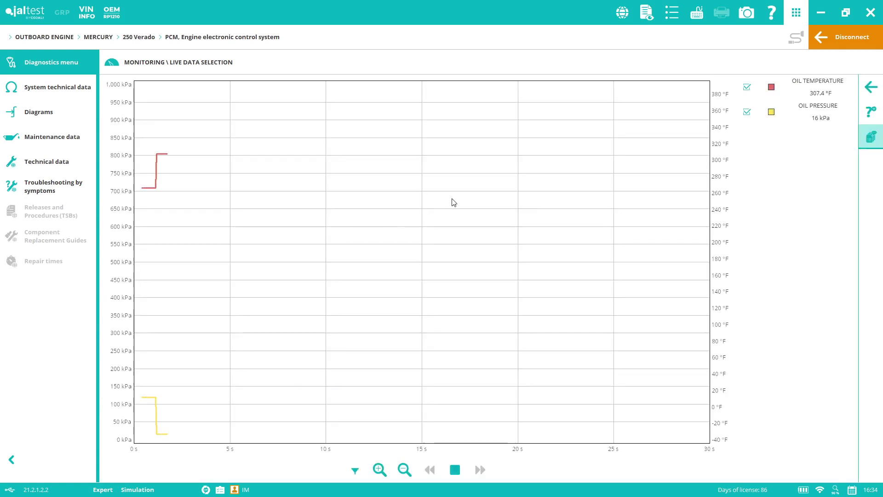
{"action": "left_click", "coordinate": [874, 88]}
{"action": "left_click", "coordinate": [873, 89]}
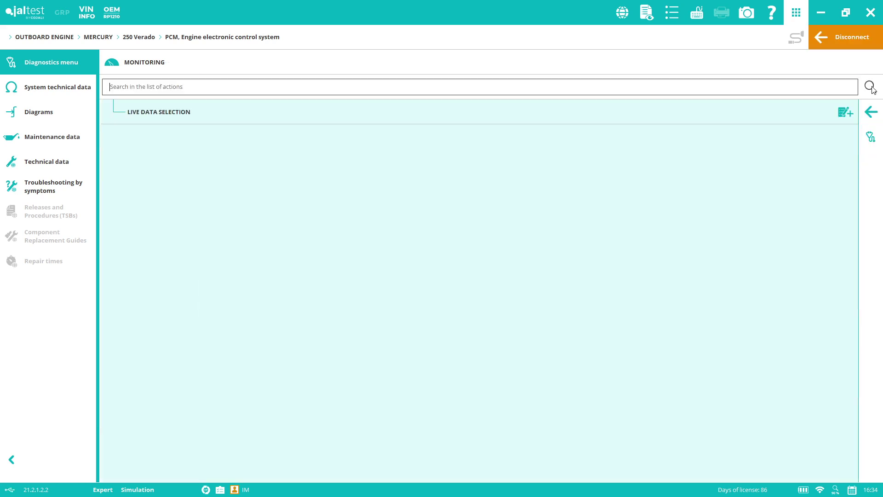
- Look through the PCM's component actuation tests and system checks
{"action": "left_click", "coordinate": [870, 112]}
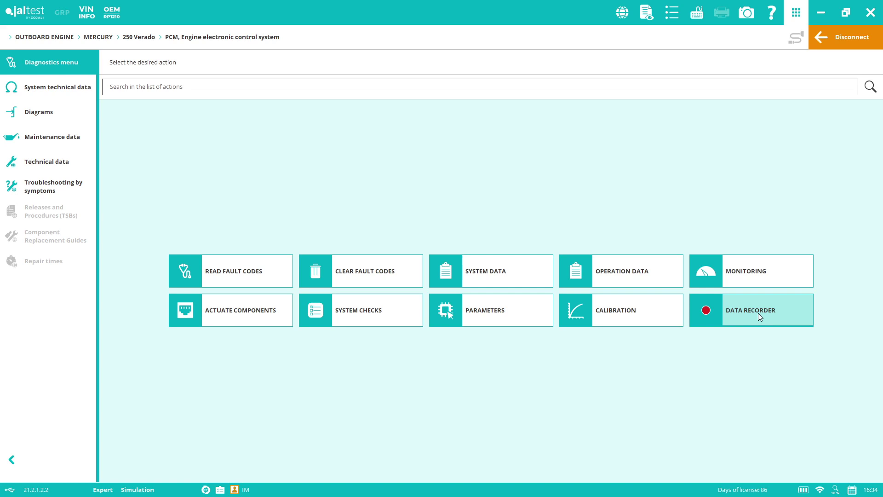
{"action": "left_click", "coordinate": [237, 308]}
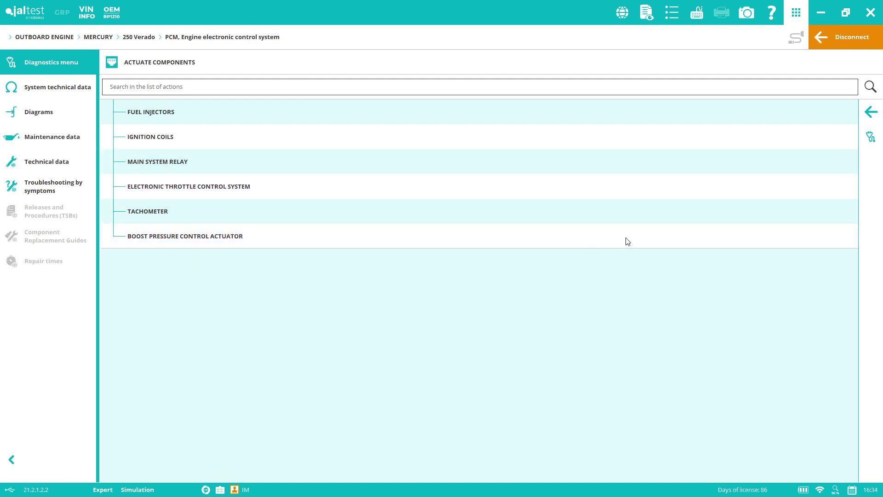
{"action": "left_click", "coordinate": [871, 112]}
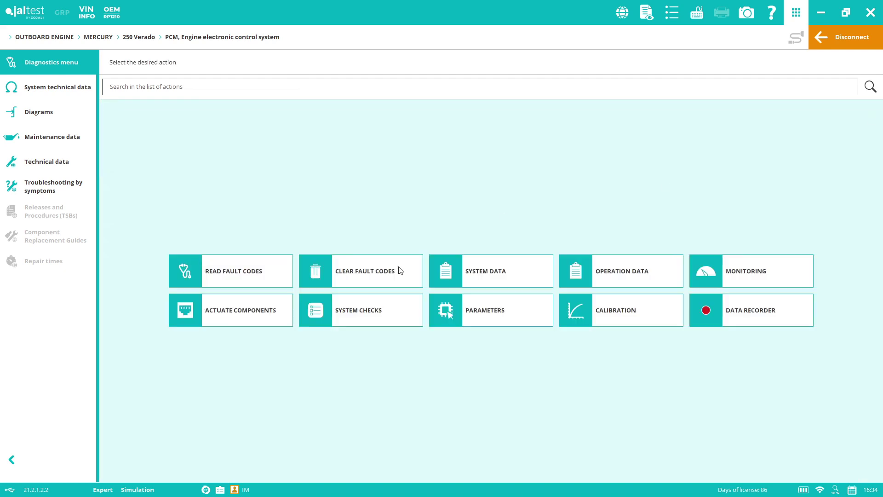
{"action": "left_click", "coordinate": [396, 305]}
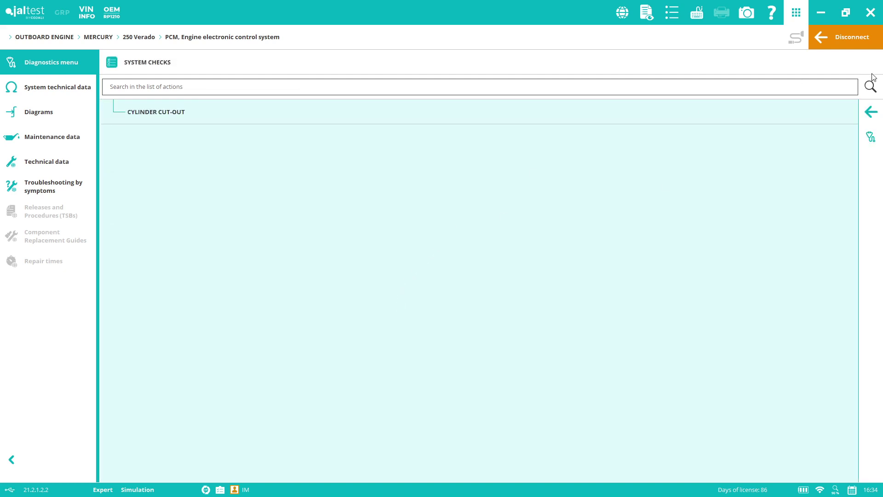
- Review the adjustable parameters and calibration procedures, then open the PCM component diagrams
{"action": "left_click", "coordinate": [871, 112]}
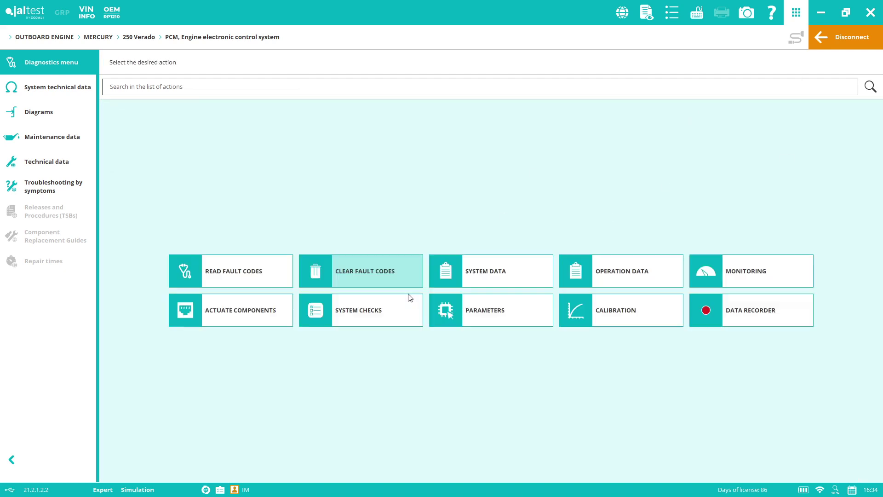
{"action": "left_click", "coordinate": [488, 306]}
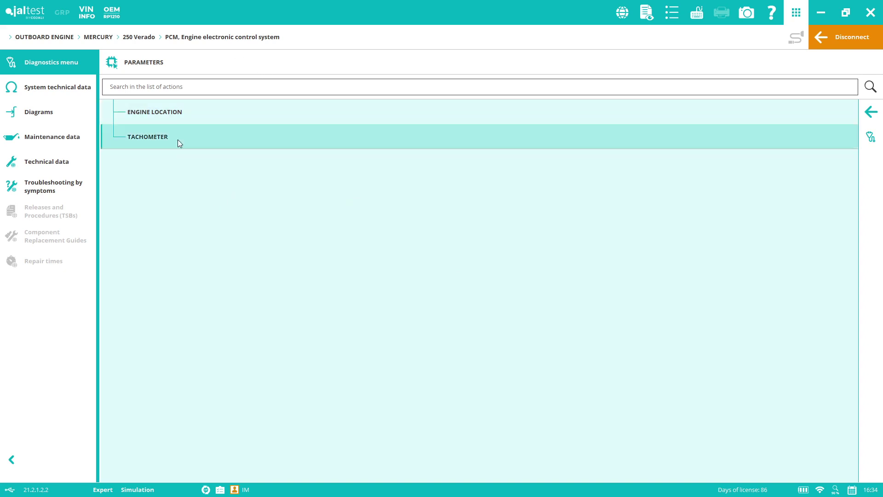
{"action": "left_click", "coordinate": [871, 112]}
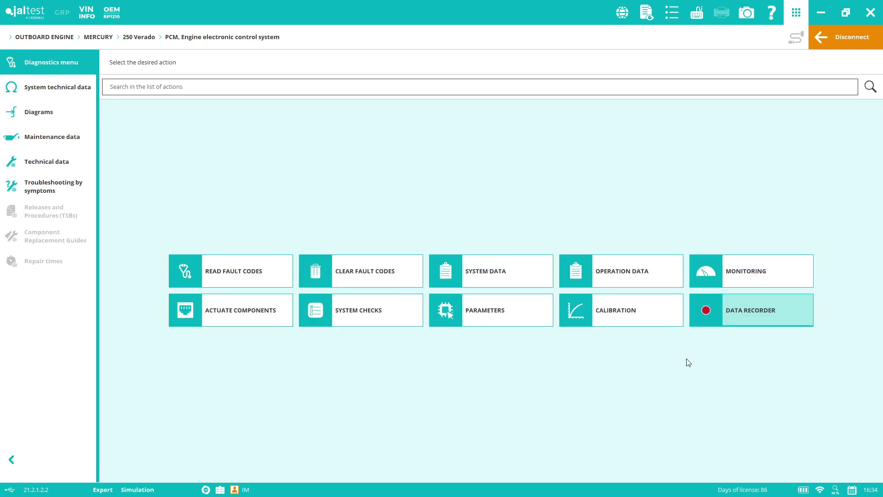
{"action": "left_click", "coordinate": [649, 315]}
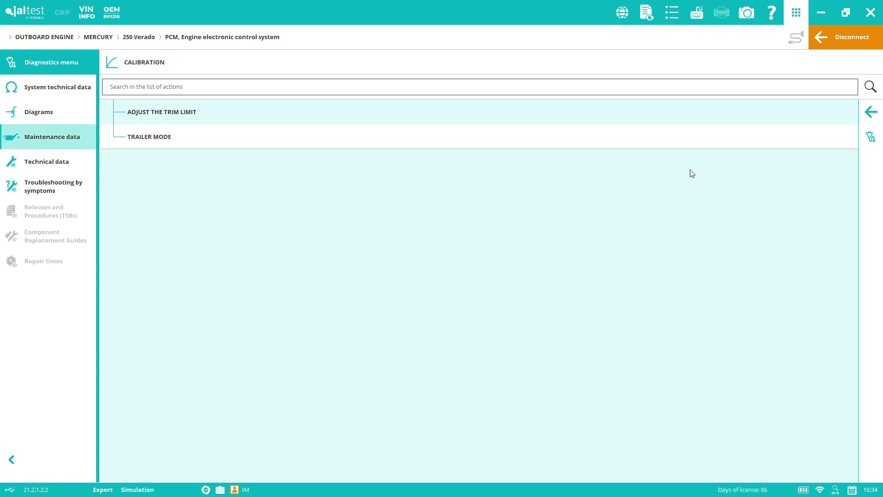
{"action": "left_click", "coordinate": [878, 111]}
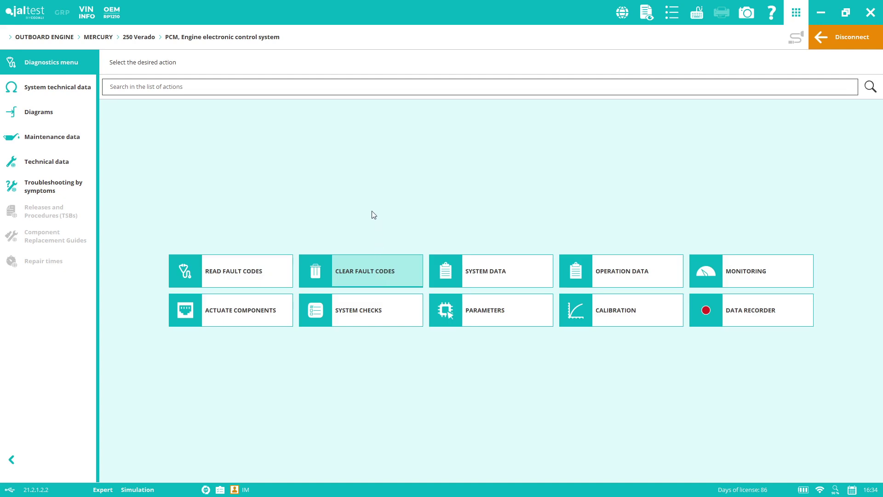
{"action": "left_click", "coordinate": [65, 86]}
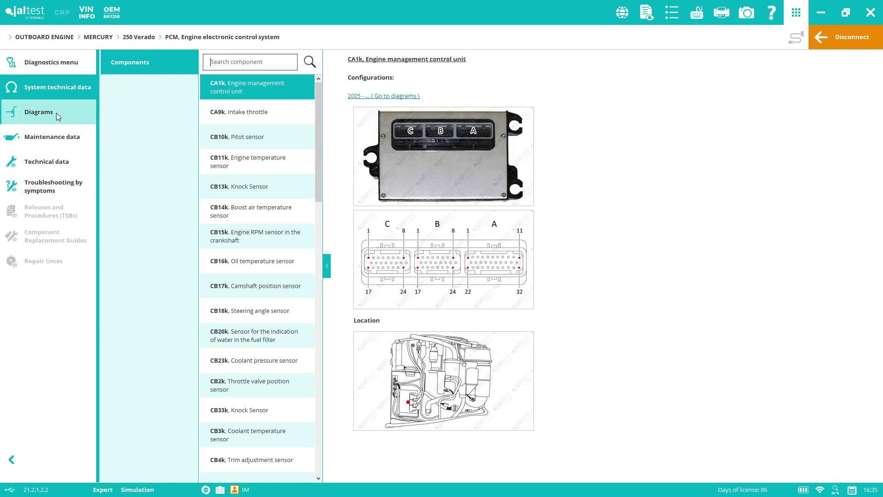
- Review the 2.6 250 Verado's 100 hours / 1 year Engine compartment and Generic services, then show its technical data
{"action": "left_click", "coordinate": [60, 131]}
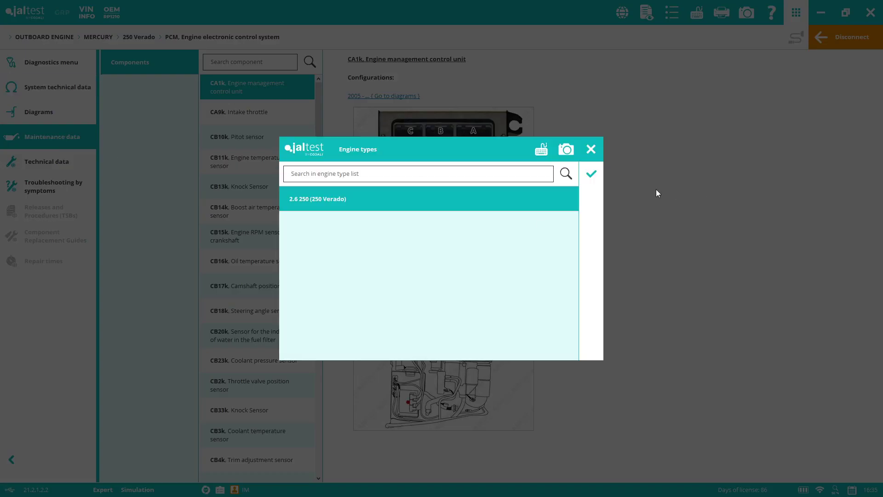
{"action": "left_click", "coordinate": [600, 175]}
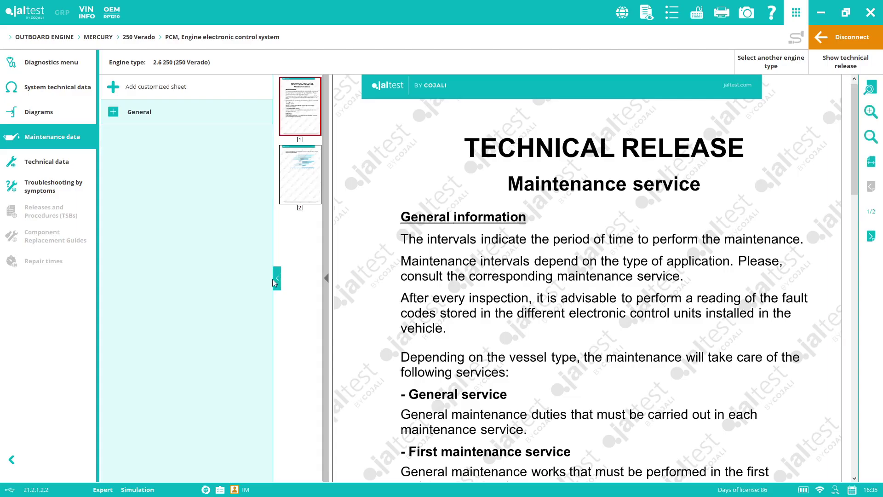
{"action": "left_click", "coordinate": [118, 115]}
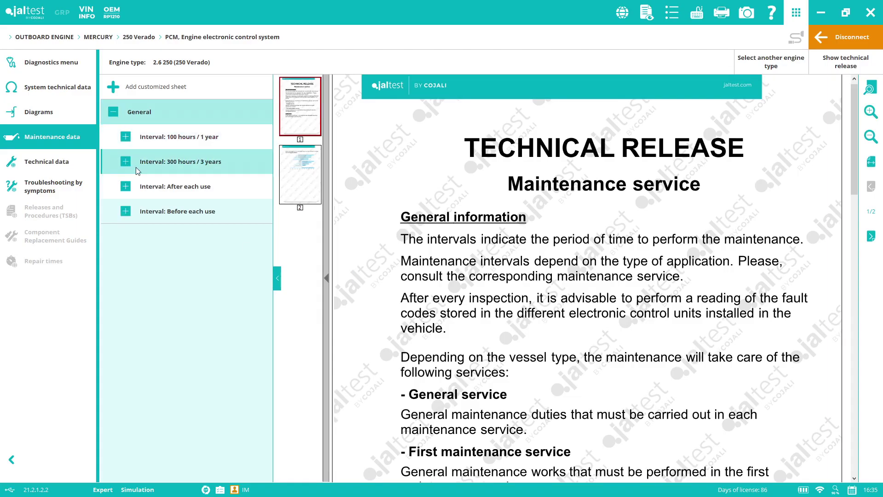
{"action": "left_click", "coordinate": [128, 142]}
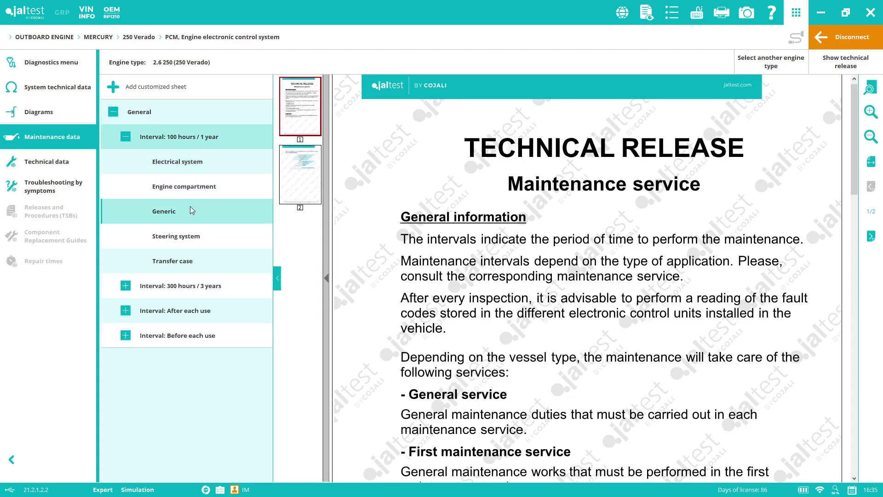
{"action": "left_click", "coordinate": [198, 180]}
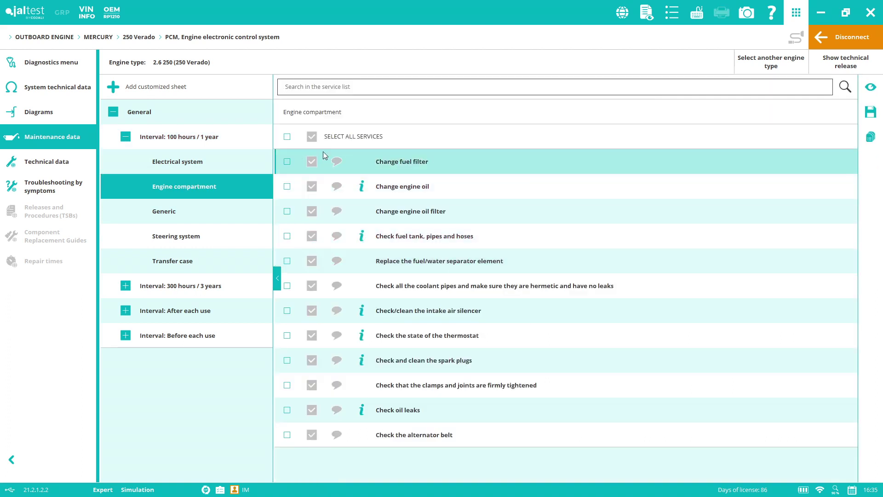
{"action": "left_click", "coordinate": [233, 221]}
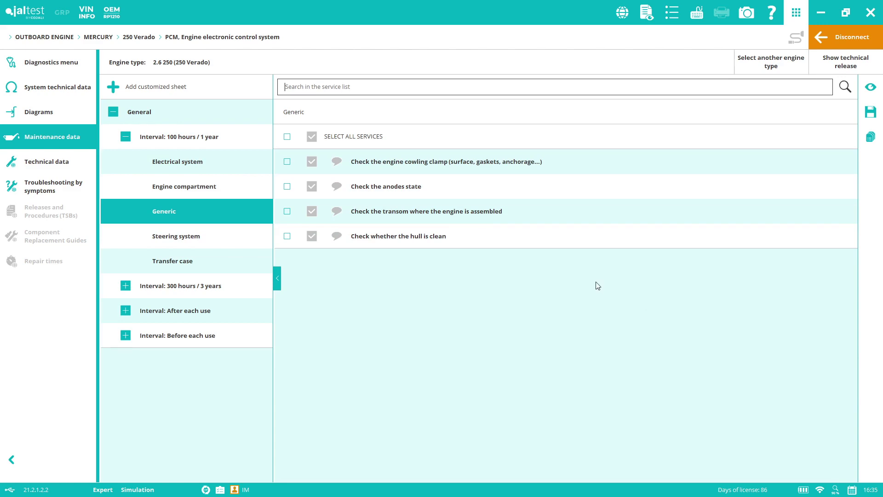
{"action": "left_click", "coordinate": [58, 161]}
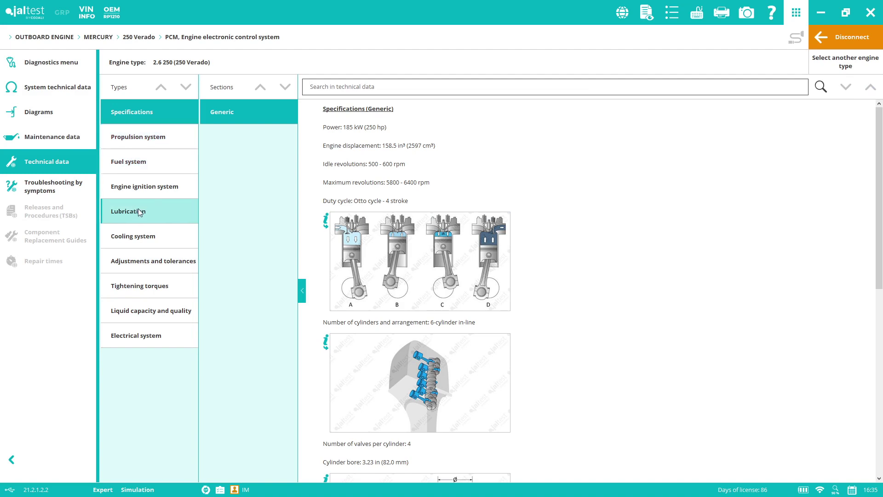
- Check cylinder head cover and crankshaft torques and adjustments, then open troubleshooting by symptoms
{"action": "left_click", "coordinate": [155, 286]}
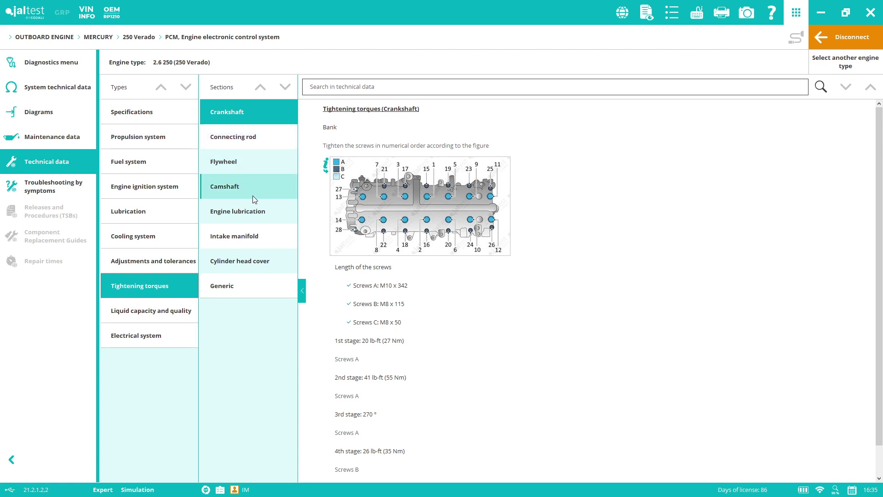
{"action": "left_click", "coordinate": [234, 260]}
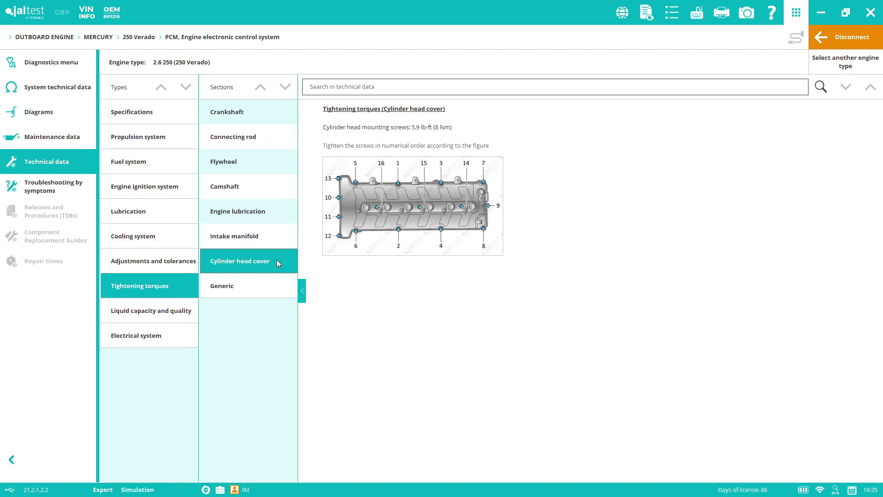
{"action": "left_click", "coordinate": [258, 120]}
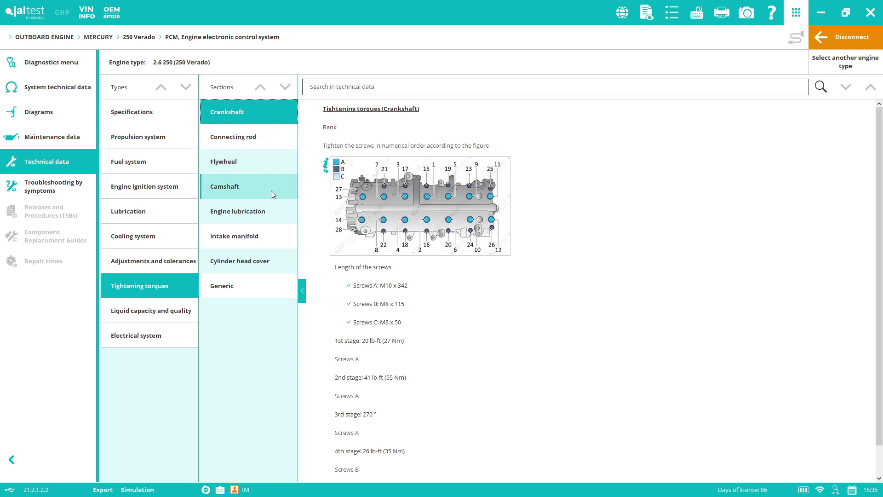
{"action": "left_click", "coordinate": [153, 263]}
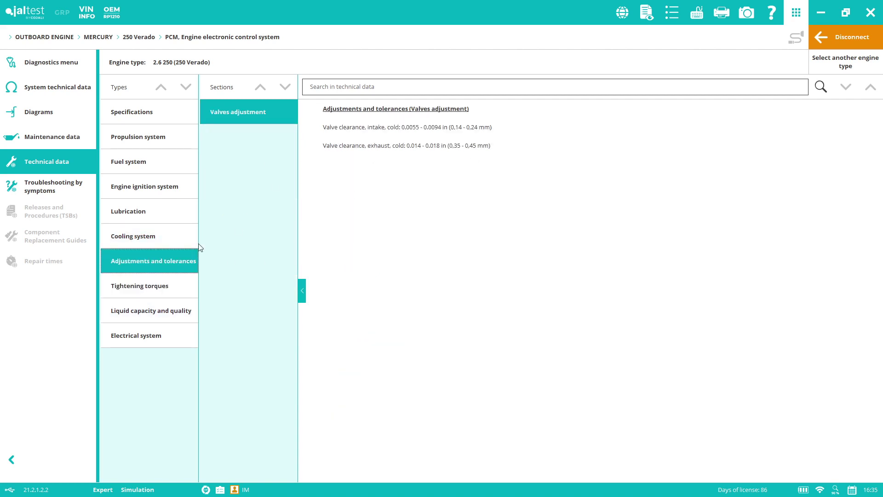
{"action": "left_click", "coordinate": [53, 180]}
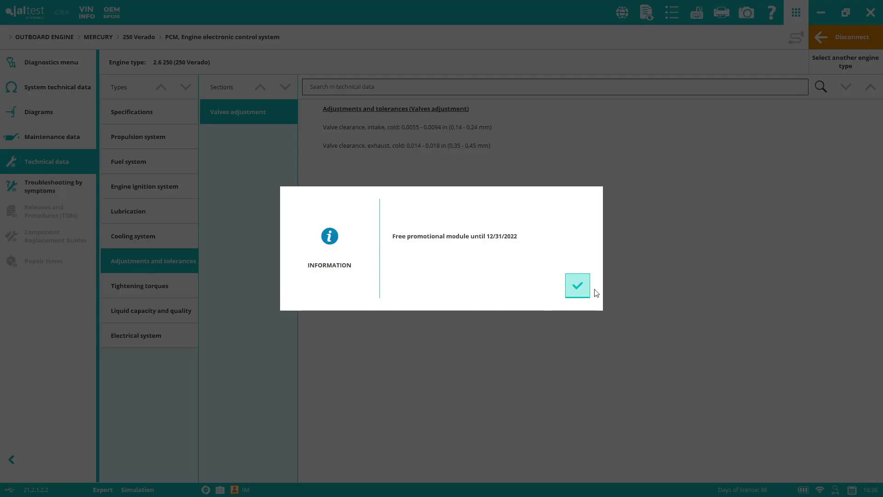
{"action": "left_click", "coordinate": [587, 288]}
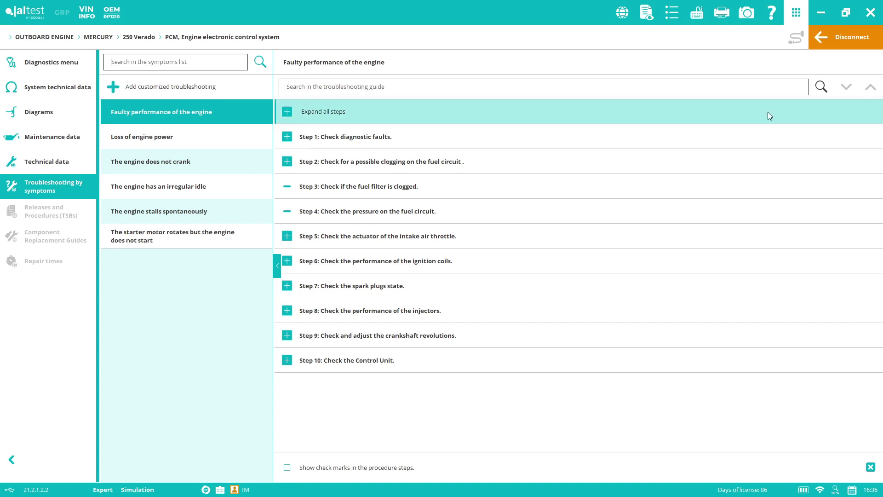
- Generate a two-page diagnostic report preview for the Mercury 250 Verado PCM
{"action": "left_click", "coordinate": [647, 13]}
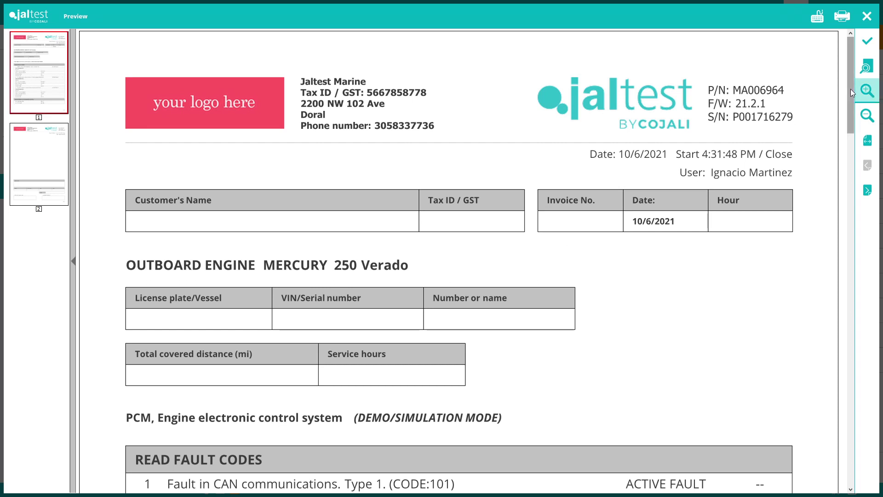
- Scroll through the diagnostic report preview, then close it
{"action": "left_click_drag", "start_coordinate": [850, 89], "coordinate": [854, 93]}
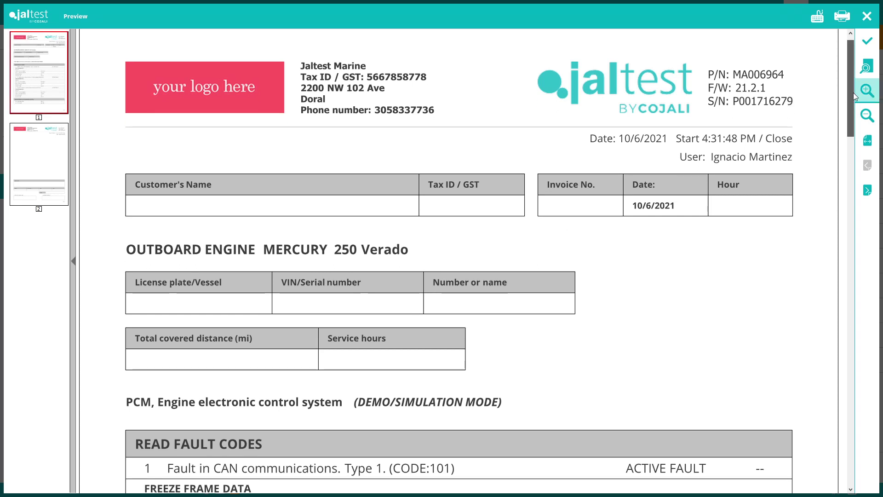
{"action": "scroll", "coordinate": [854, 92], "scroll_direction": "down", "scroll_amount": 15}
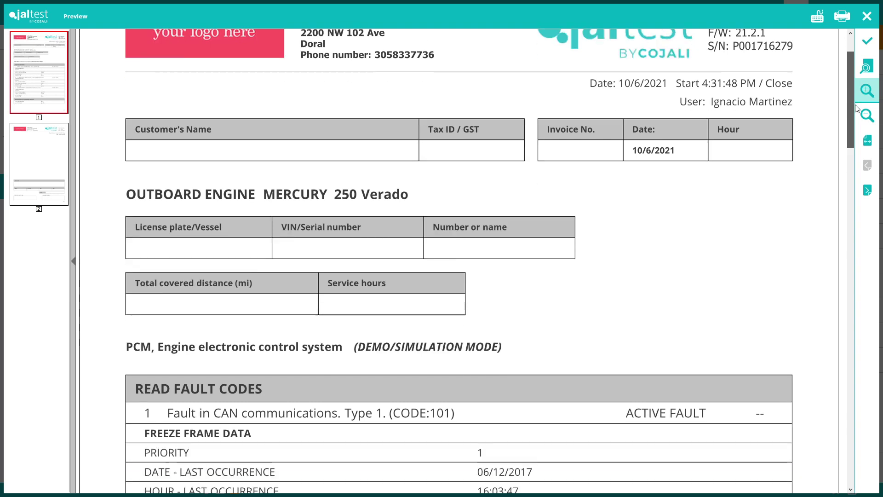
{"action": "scroll", "coordinate": [876, 327], "scroll_direction": "down", "scroll_amount": 15}
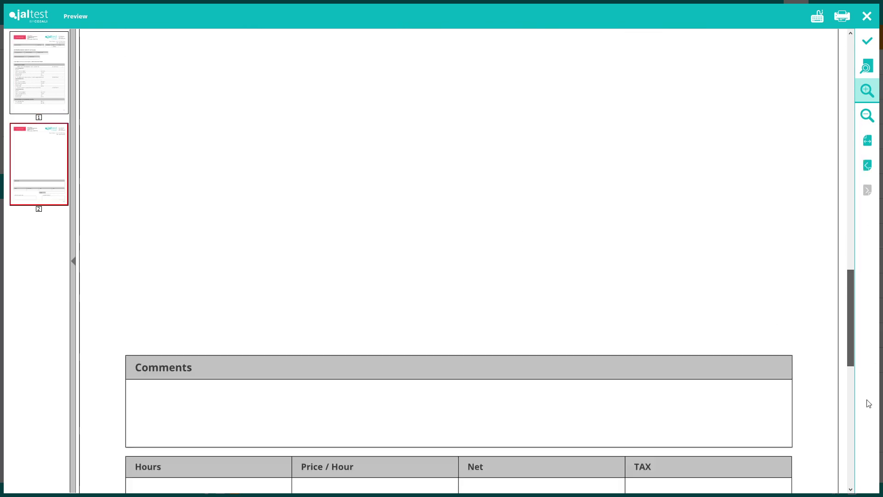
{"action": "left_click", "coordinate": [875, 21]}
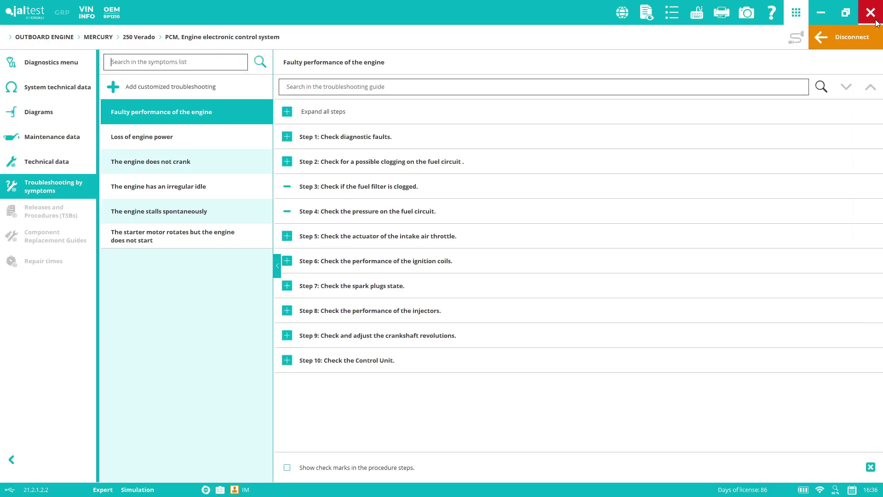
- Disconnect from the PCM and head back to the start screen, triggering the save-report warning
{"action": "left_click", "coordinate": [850, 45]}
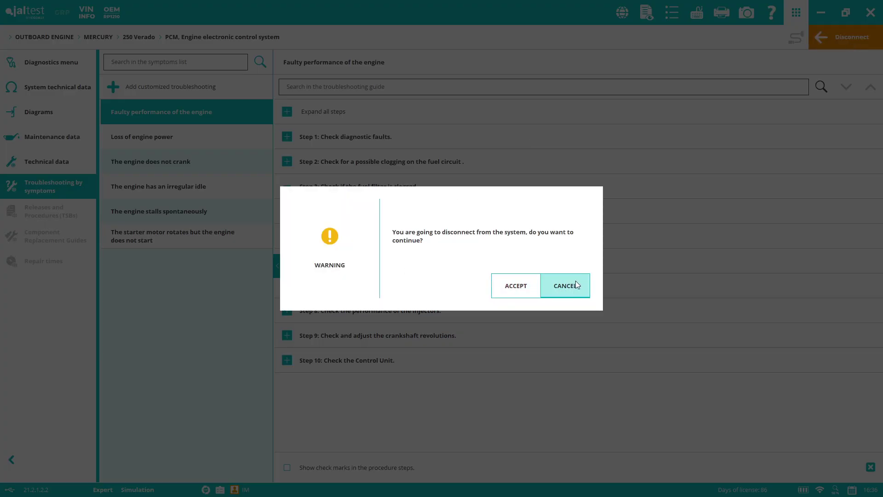
{"action": "left_click", "coordinate": [520, 287]}
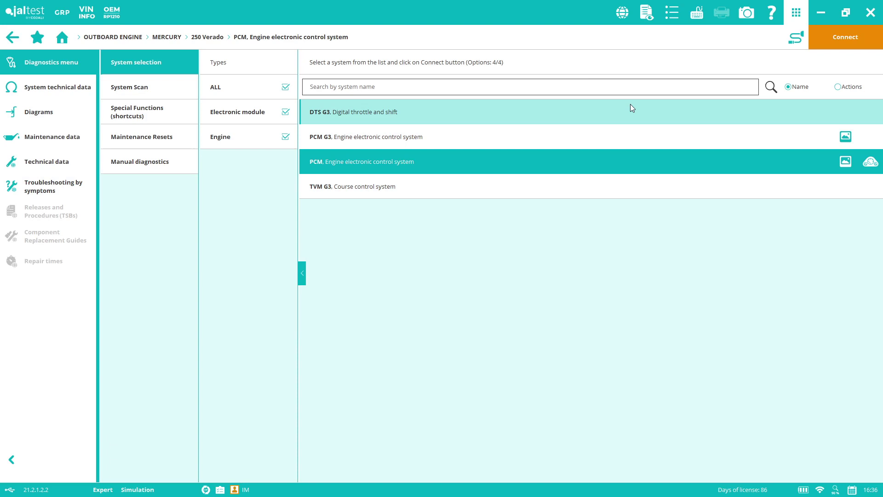
{"action": "left_click", "coordinate": [845, 45]}
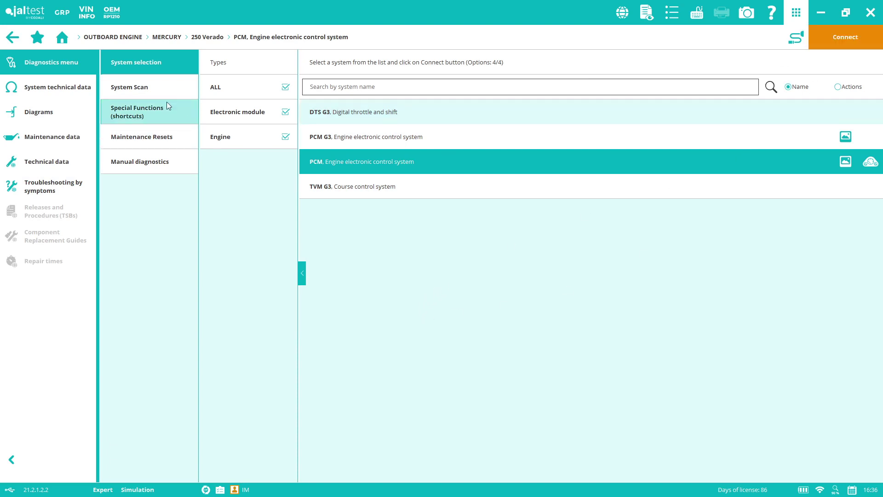
{"action": "left_click", "coordinate": [62, 36]}
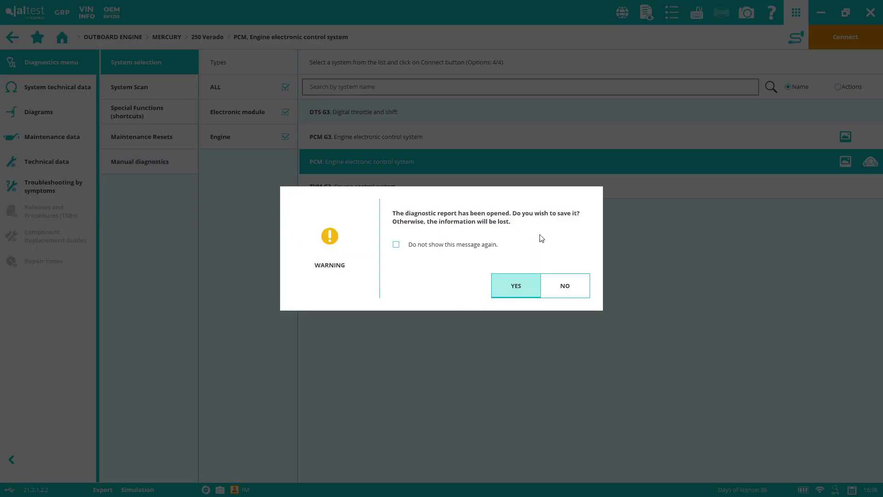
- Dismiss the save-report warning and open the GRP Garage Resource Planning module
{"action": "left_click", "coordinate": [575, 288]}
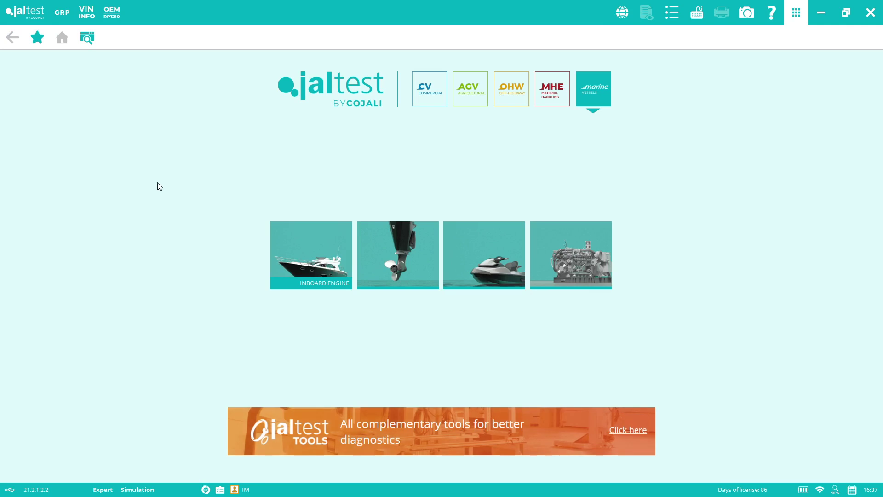
{"action": "left_click", "coordinate": [63, 14]}
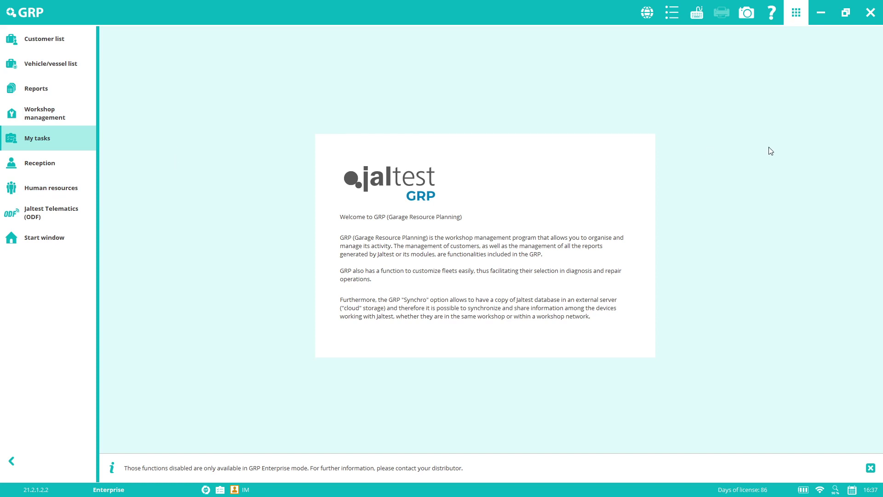
- Close GRP, view Cojali's contact details in the Help menu, then close both dialogs
{"action": "left_click", "coordinate": [876, 19]}
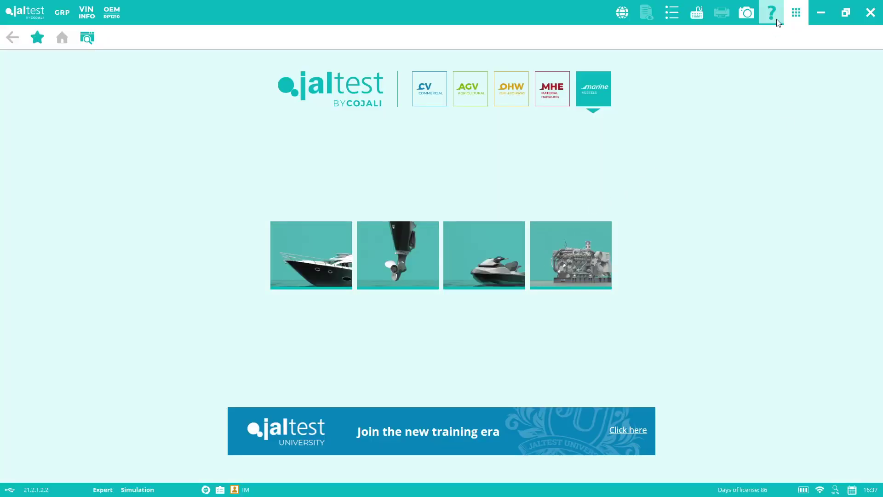
{"action": "left_click", "coordinate": [776, 19]}
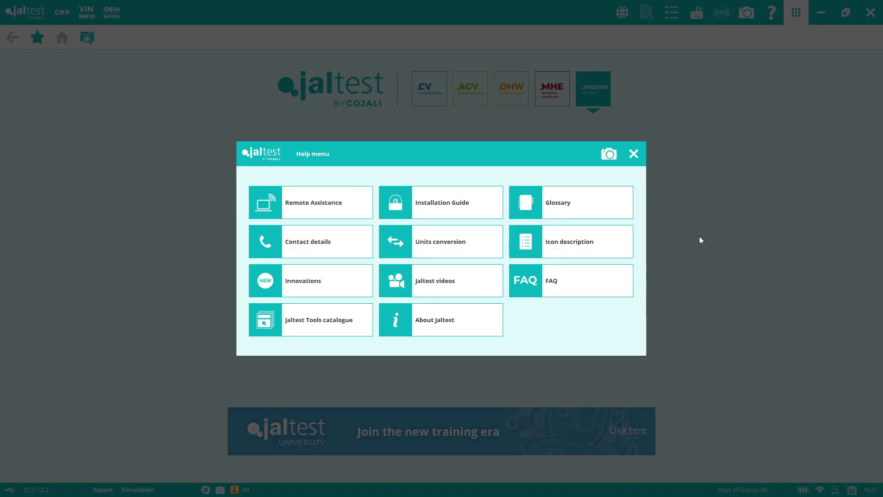
{"action": "left_click", "coordinate": [291, 243]}
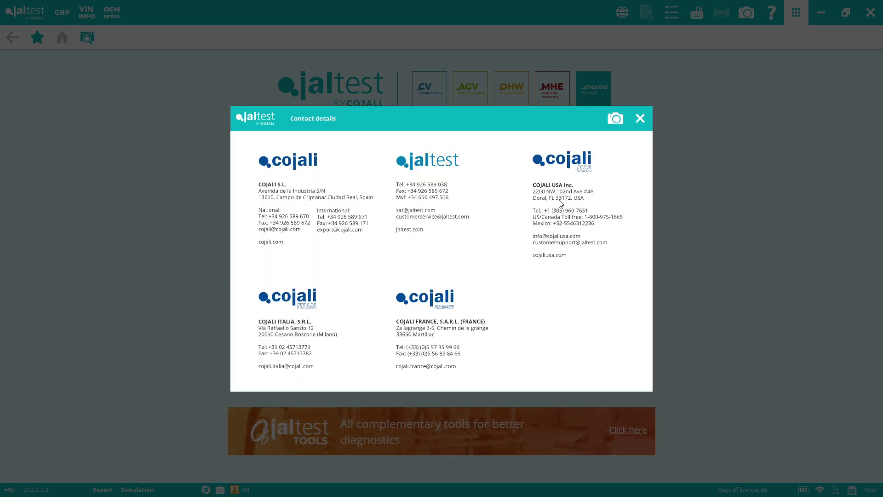
{"action": "left_click", "coordinate": [640, 118]}
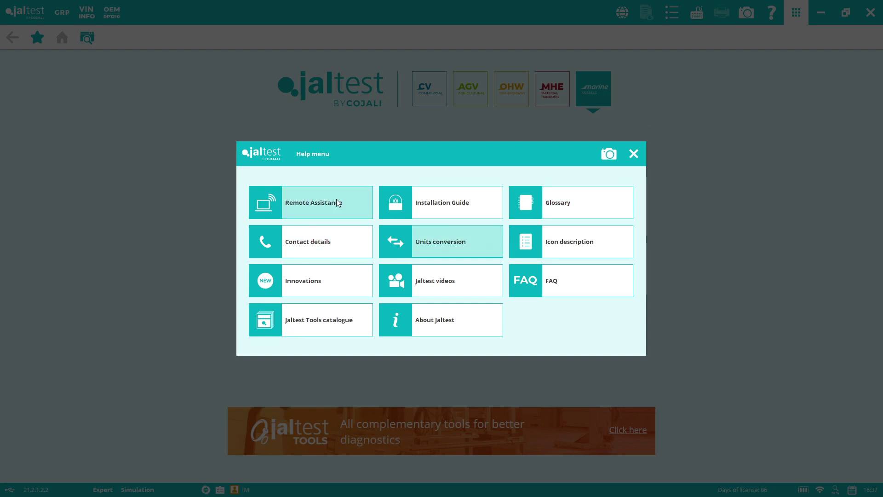
{"action": "left_click", "coordinate": [637, 157]}
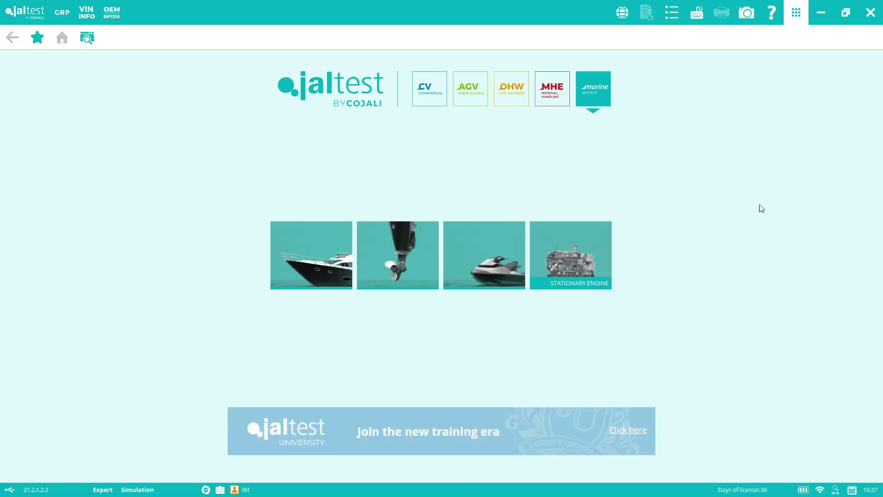